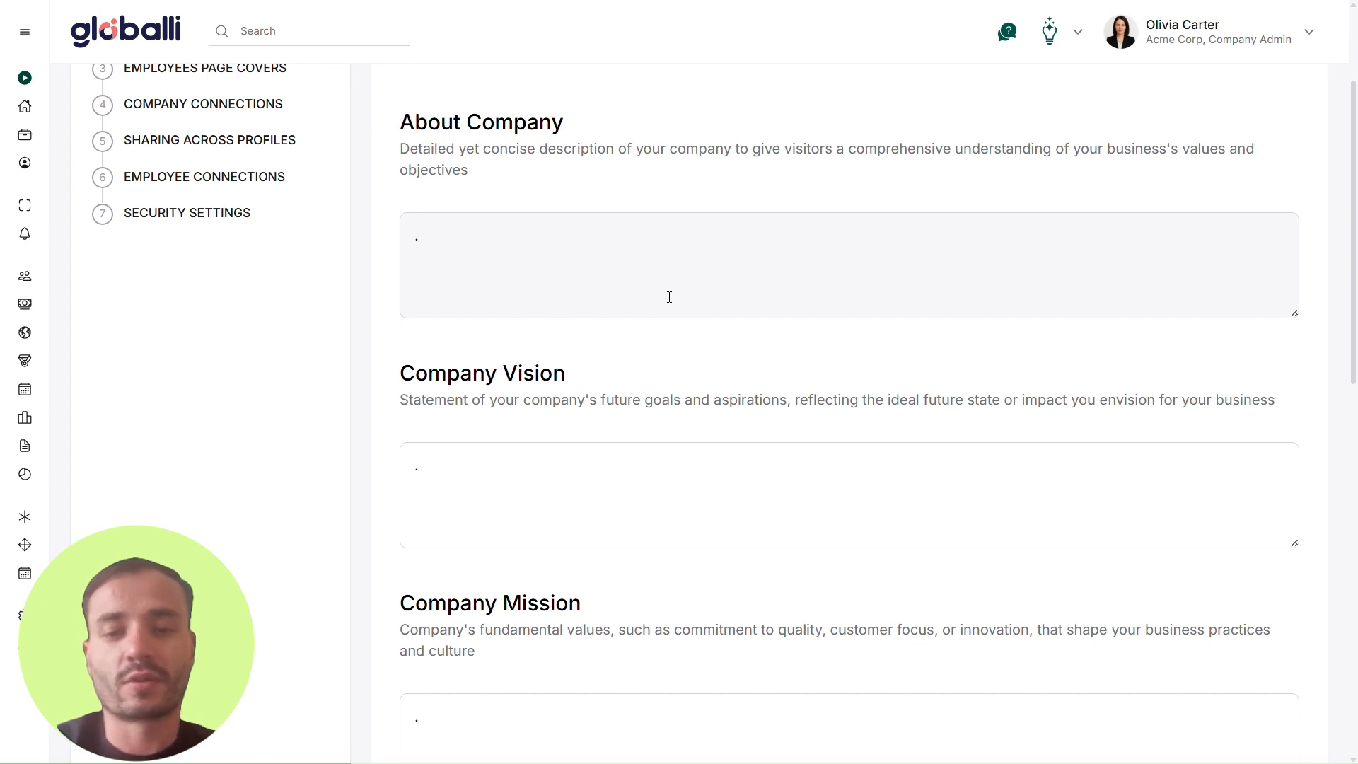
# Step: Fill in About Company with a description of a future-driven technology and innovation company that designs, builds, and deploys smart solutions across industries
pyautogui.click(669, 297)
pyautogui.write('Is a future-driven technology and innovation company. We design, build, and deploy smart solutions that empower businesses and individuals across industries. From cutting-edge software to breakthrough R&D, our goal is to merge innovation with real-world impact. Our team spans departments like technology, product, customer experience, operations, and more — each one working together to drive progress with purpose. We value agility, excellence, and a bold approach to solving complex problems.')
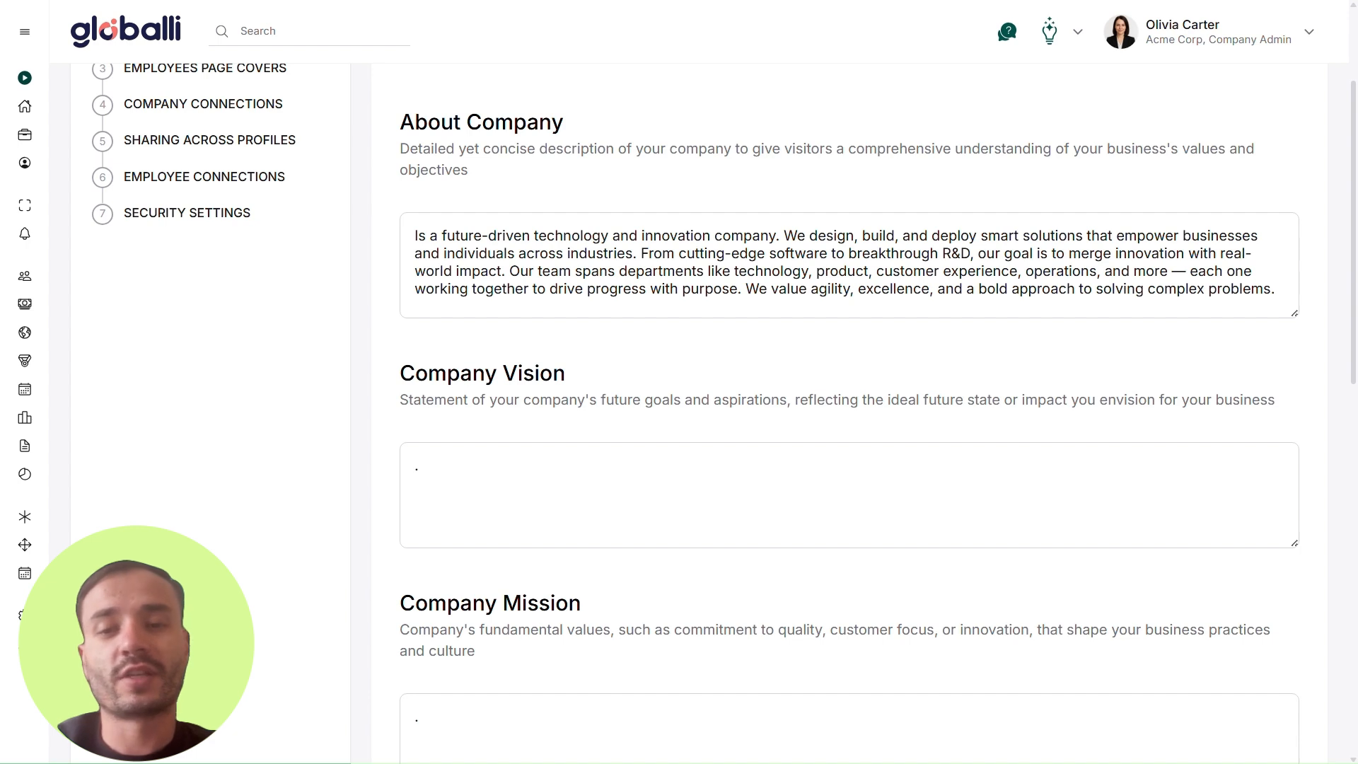
# Step: Set the Company Vision to "To become the world's most trusted innovator, delivering transformative technologies that shape a smarter, safer, and more sustainable future."
pyautogui.scroll(-3, 672, 327)
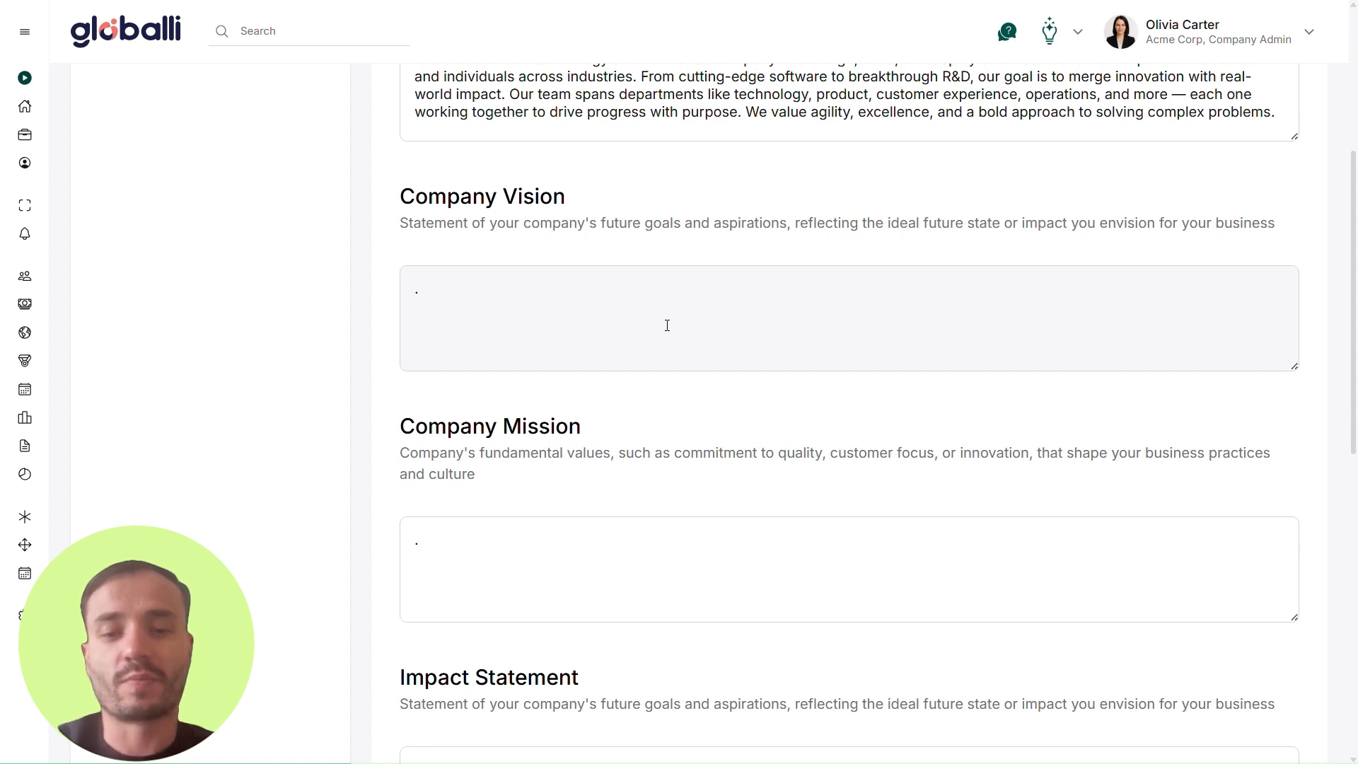
pyautogui.click(667, 325)
pyautogui.write('To become the world’s most trusted innovator, delivering transformative technologies that shape a smarter, safer, and more sustainable future.')
pyautogui.hotkey('alt', 'Tab')
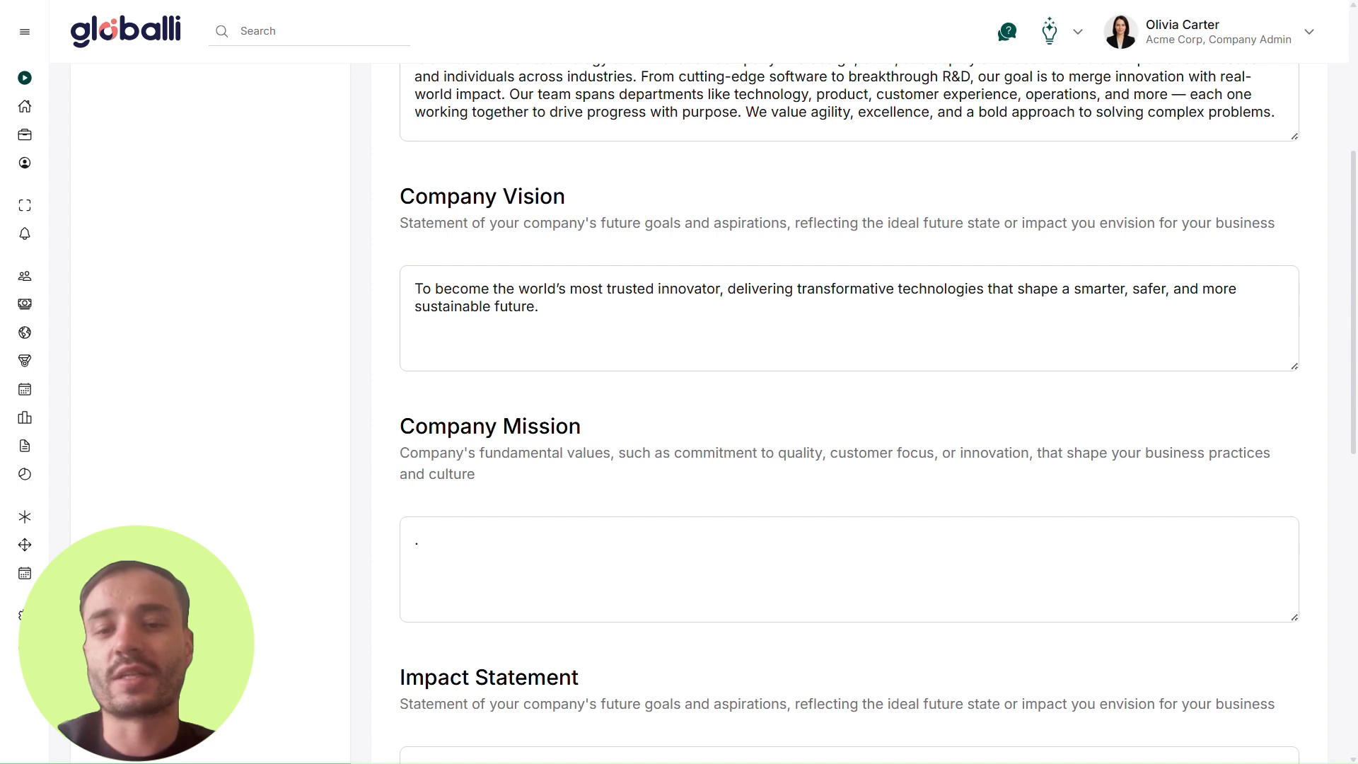
# Step: Set the Company Mission to "To create impactful, high-performance solutions through relentless innovation, exceptional talent, and an unshakable commitment to customer success."
pyautogui.scroll(-3, 773, 421)
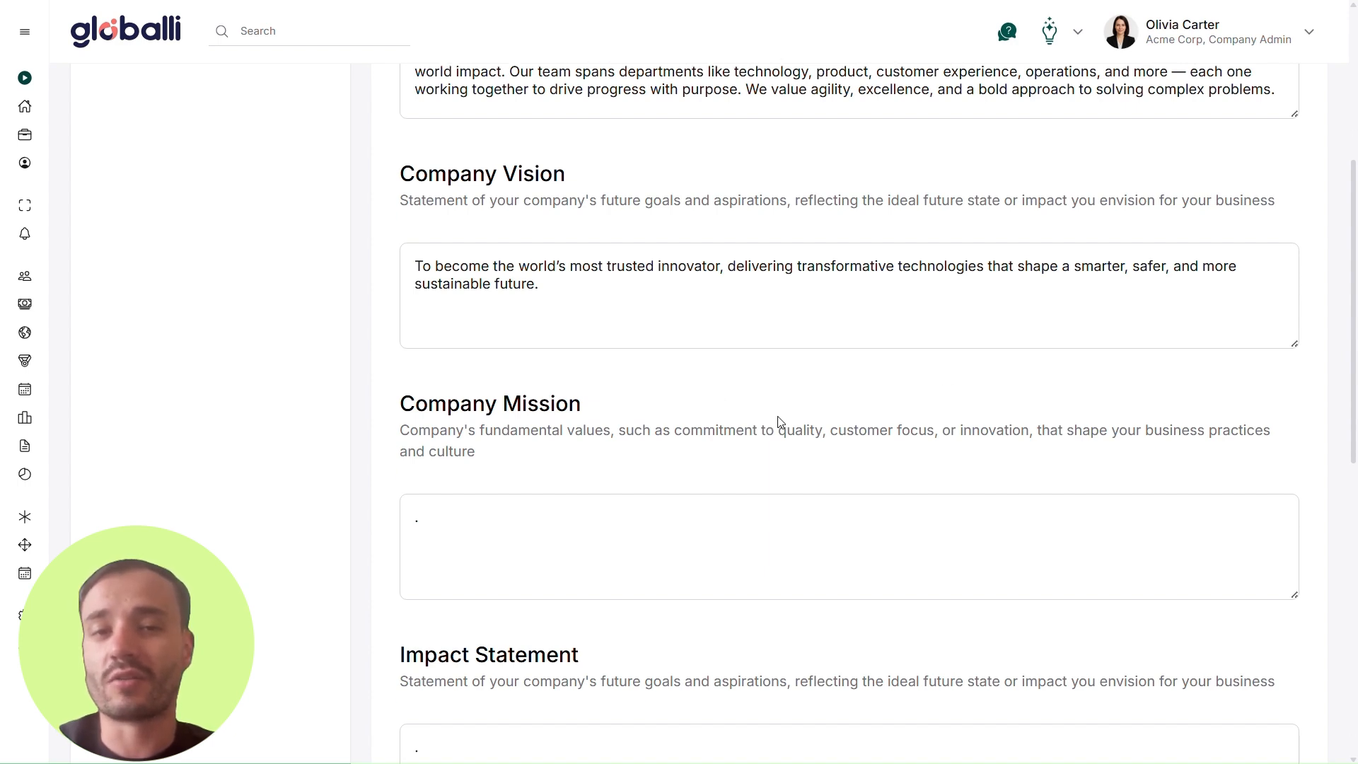
pyautogui.click(621, 406)
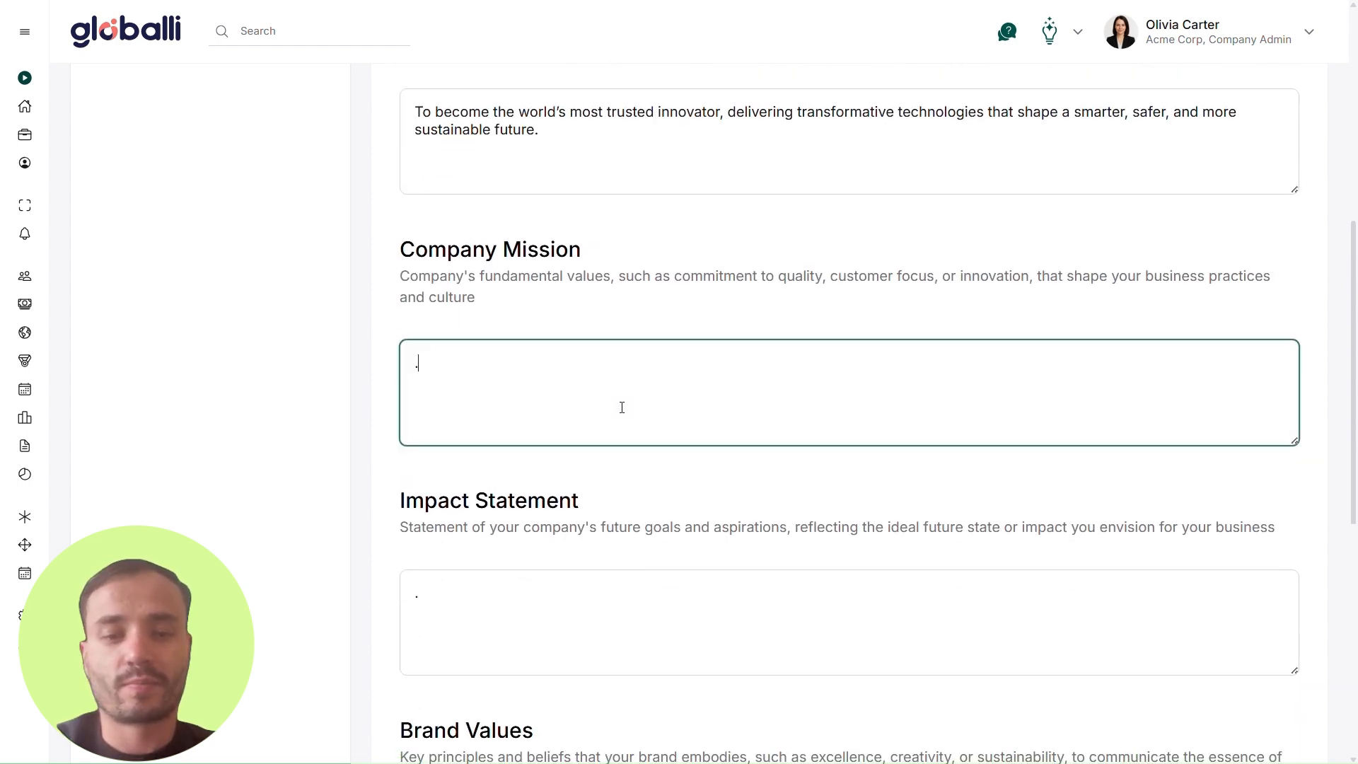
pyautogui.write('To create impactful, high-performance solutions through relentless innovation, exceptional talent, and an unshakable commitment to customer success.')
pyautogui.click(705, 473)
# Step: Fill in the Impact Statement about redefining the boundaries of technology and human collaboration to improve lives, strengthen businesses, and build a more equitable global economy
pyautogui.scroll(-1, 707, 476)
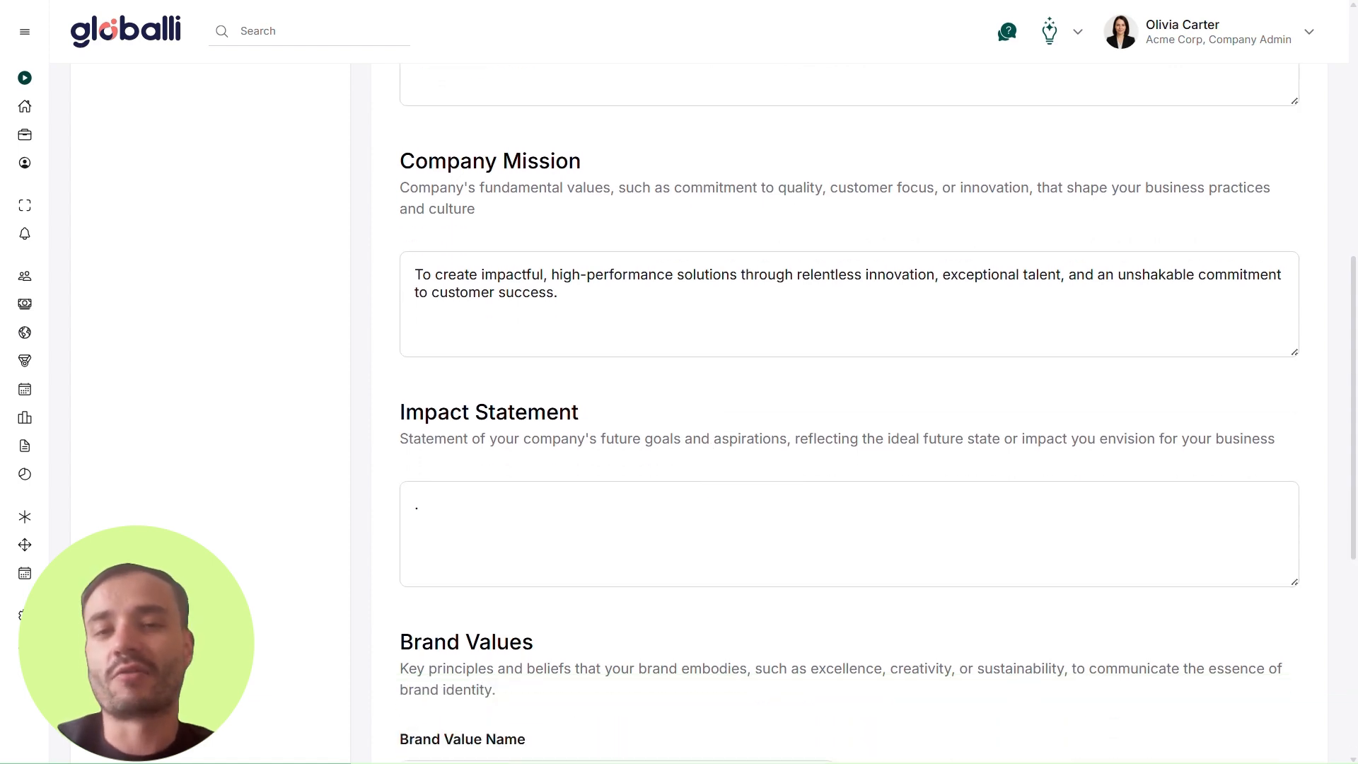
pyautogui.scroll(-2, 718, 415)
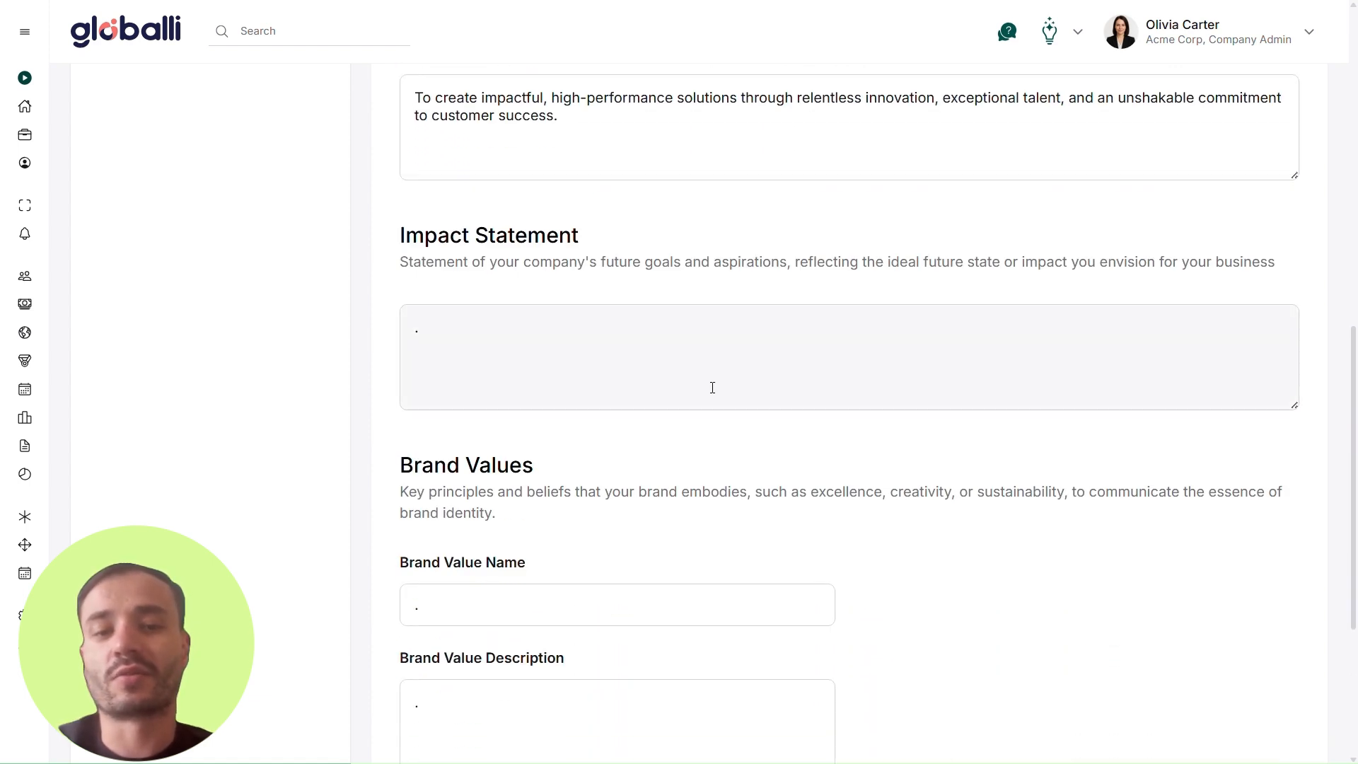
pyautogui.click(649, 364)
pyautogui.write('We aim to redefine the boundaries of technology and human collaboration, creating products and experiences that improve lives, strengthen businesses, and contribute to a more equitable global economy.')
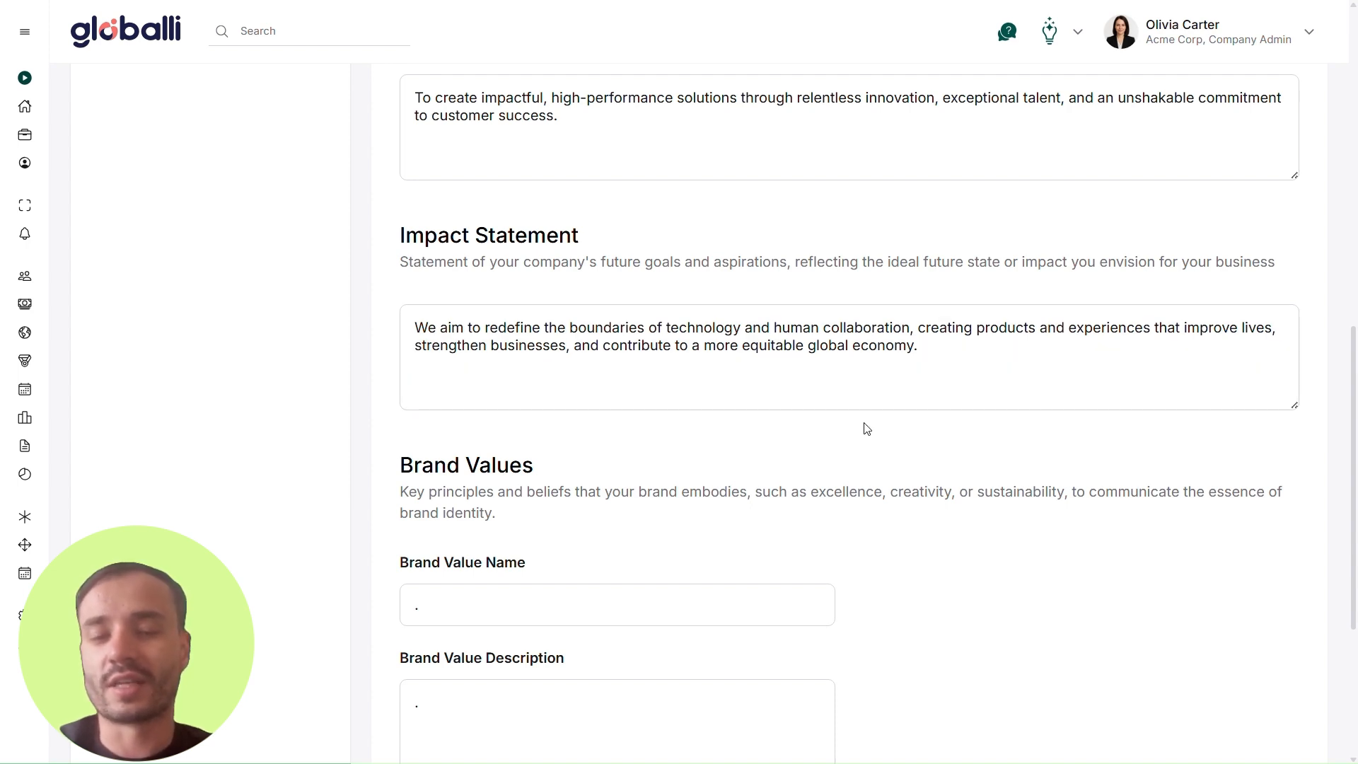
# Step: Add two more brand value entries to the Brand Values section
pyautogui.scroll(-3, 865, 425)
pyautogui.scroll(-1, 920, 394)
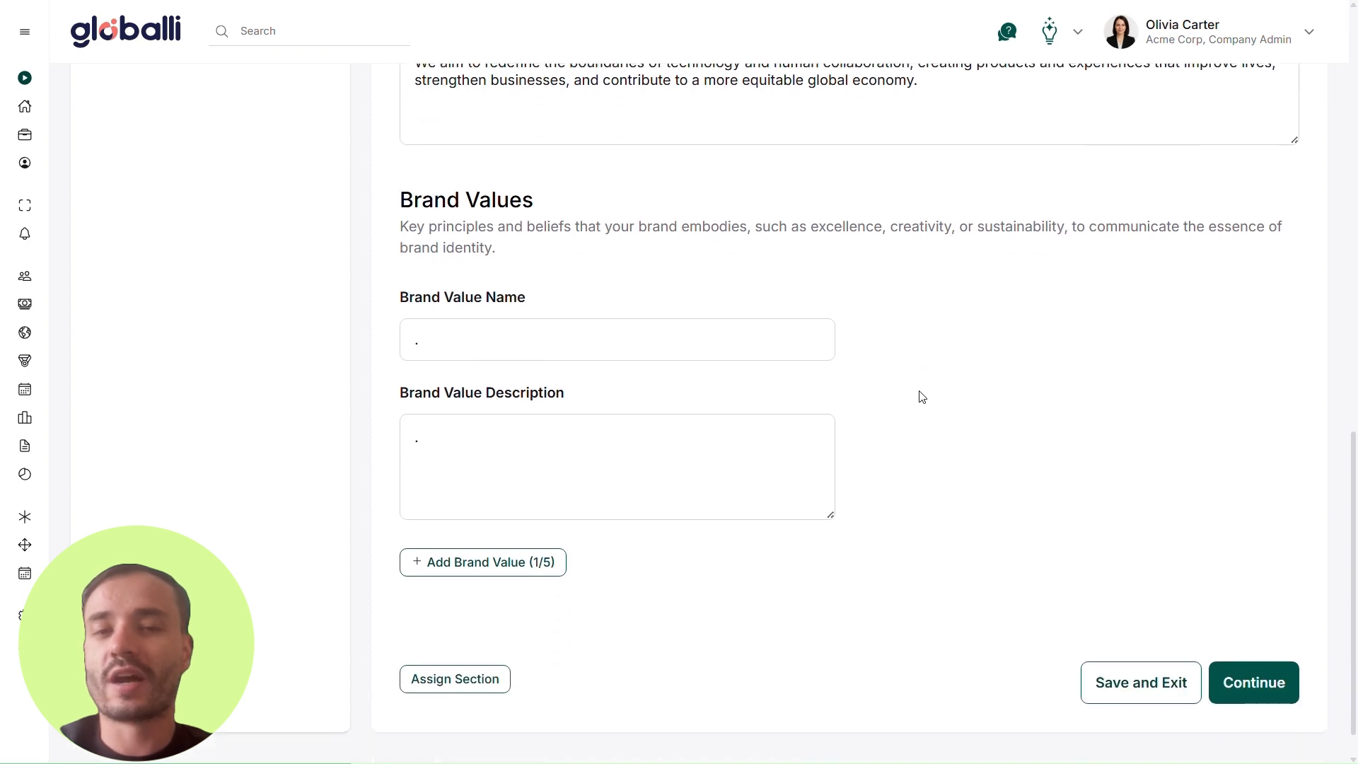
pyautogui.click(544, 564)
pyautogui.click(534, 570)
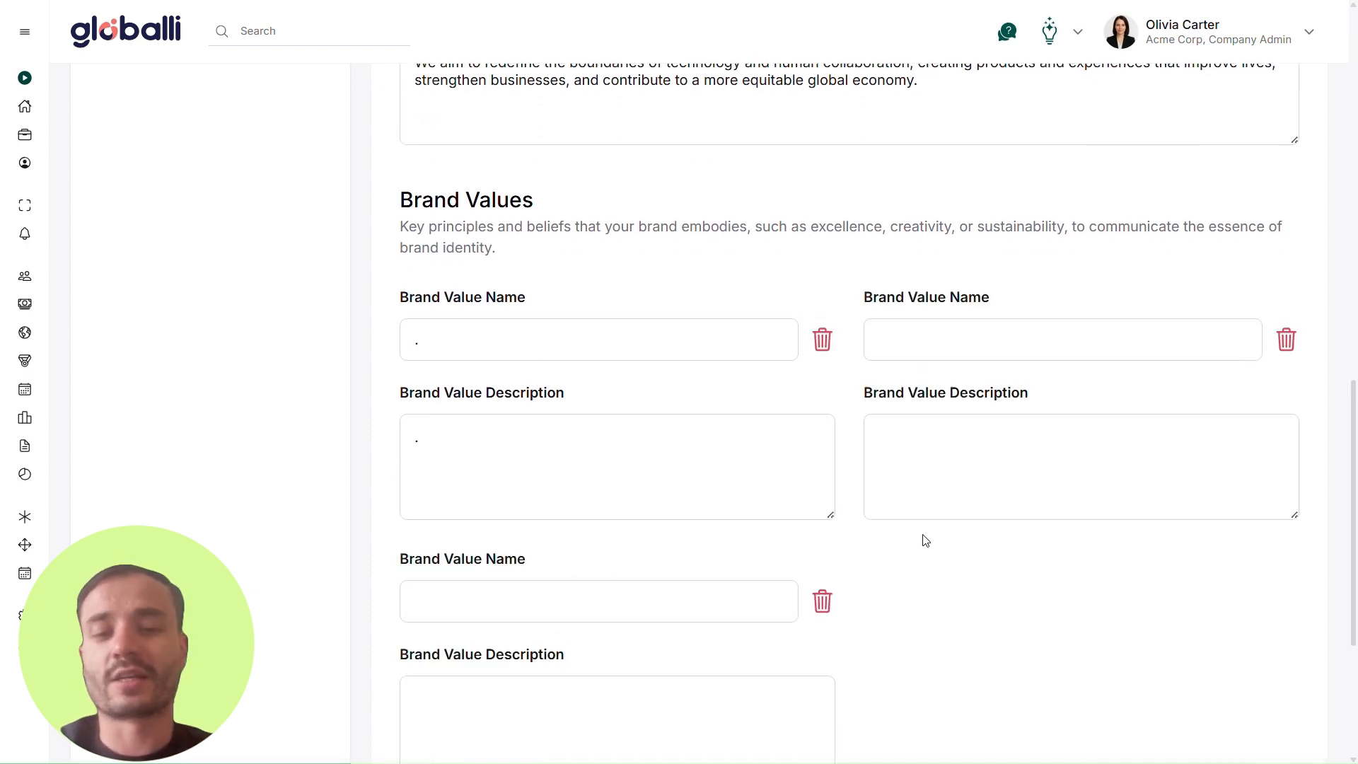
# Step: Name the first brand value Innovation and describe it as challenging the status quo and embracing change to develop smarter, faster, and more effective solutions
pyautogui.scroll(-1, 924, 539)
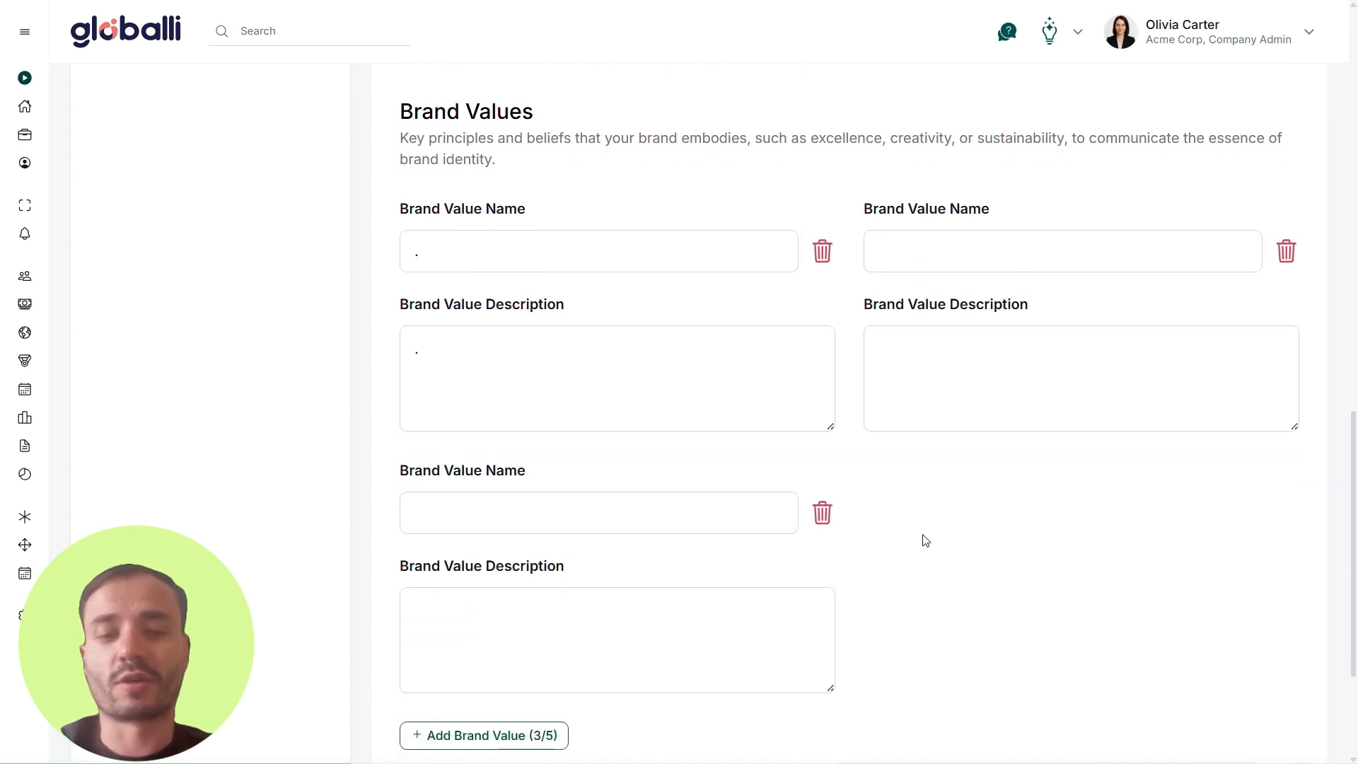
pyautogui.click(566, 258)
pyautogui.write('Innovation')
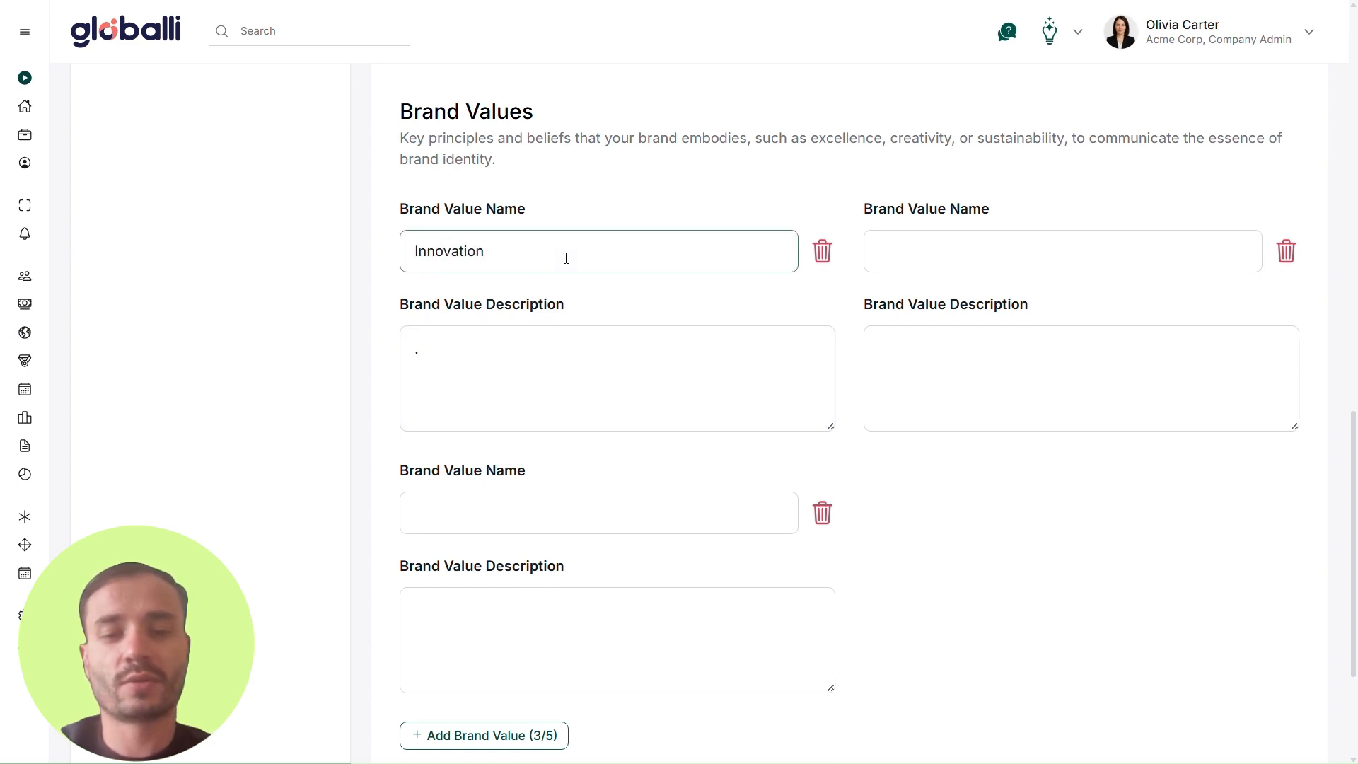
pyautogui.press('Tab')
pyautogui.click(500, 363)
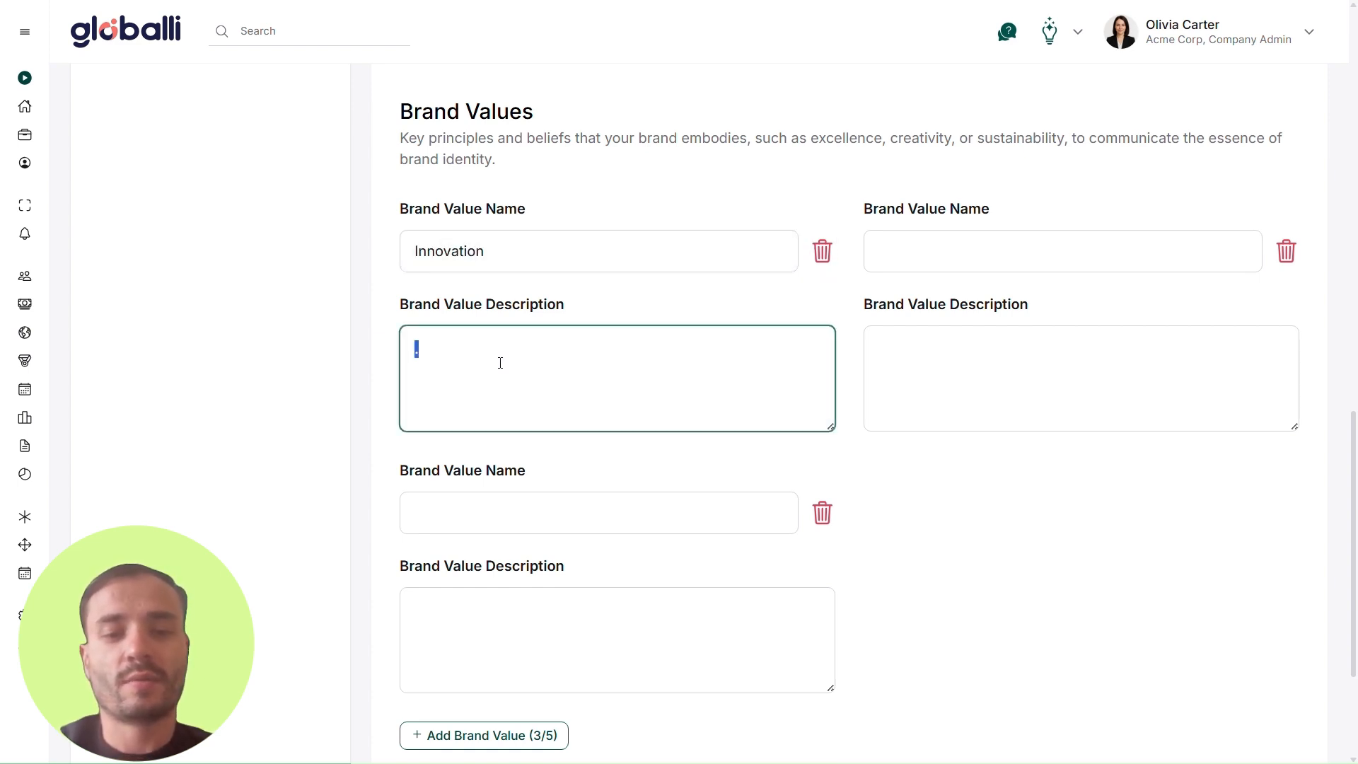
pyautogui.write('We challenge the status quo and embrace change, constantly pushing to develop smarter, faster, and more effective solutions.')
# Step: Name the second brand value Integrity and describe it as operating with transparency, honesty, and responsibility toward clients, partners, and team
pyautogui.click(1046, 251)
pyautogui.write('I')
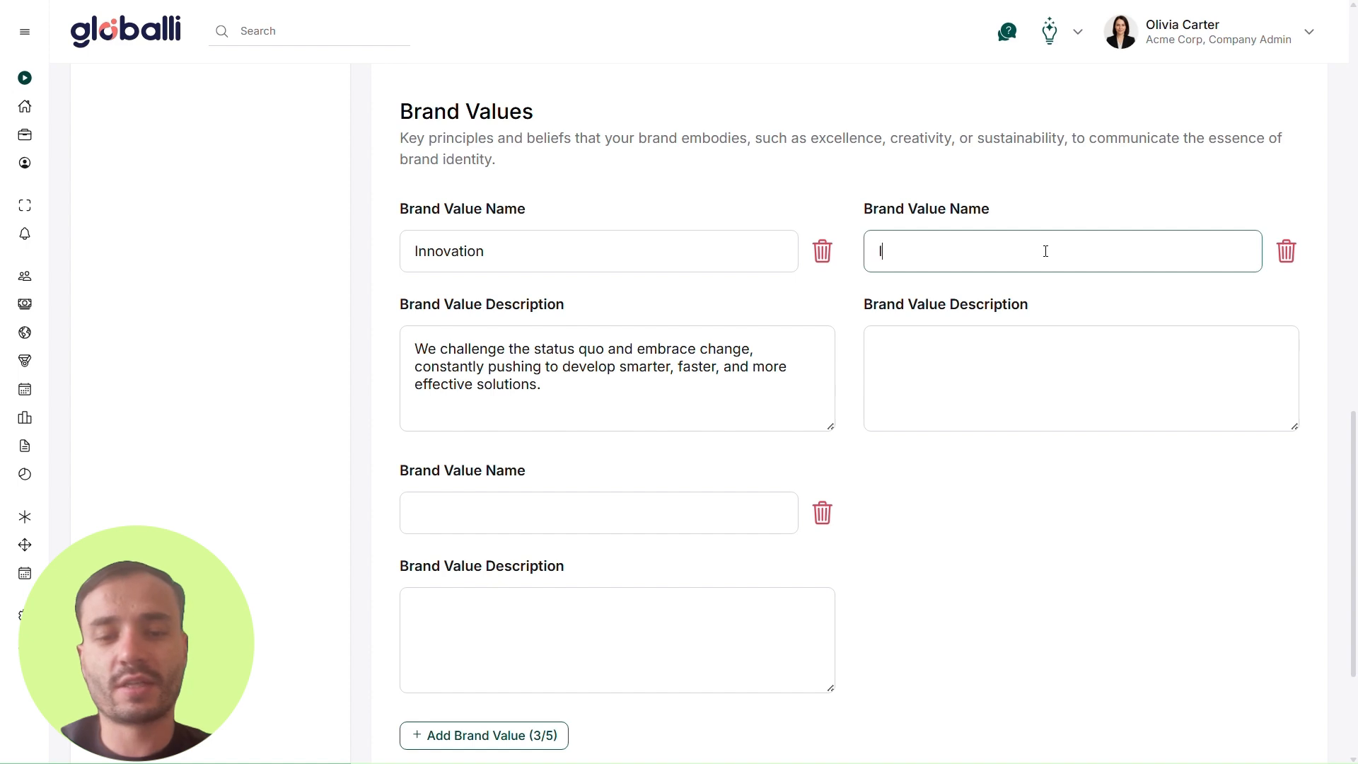
pyautogui.write('ntegrity')
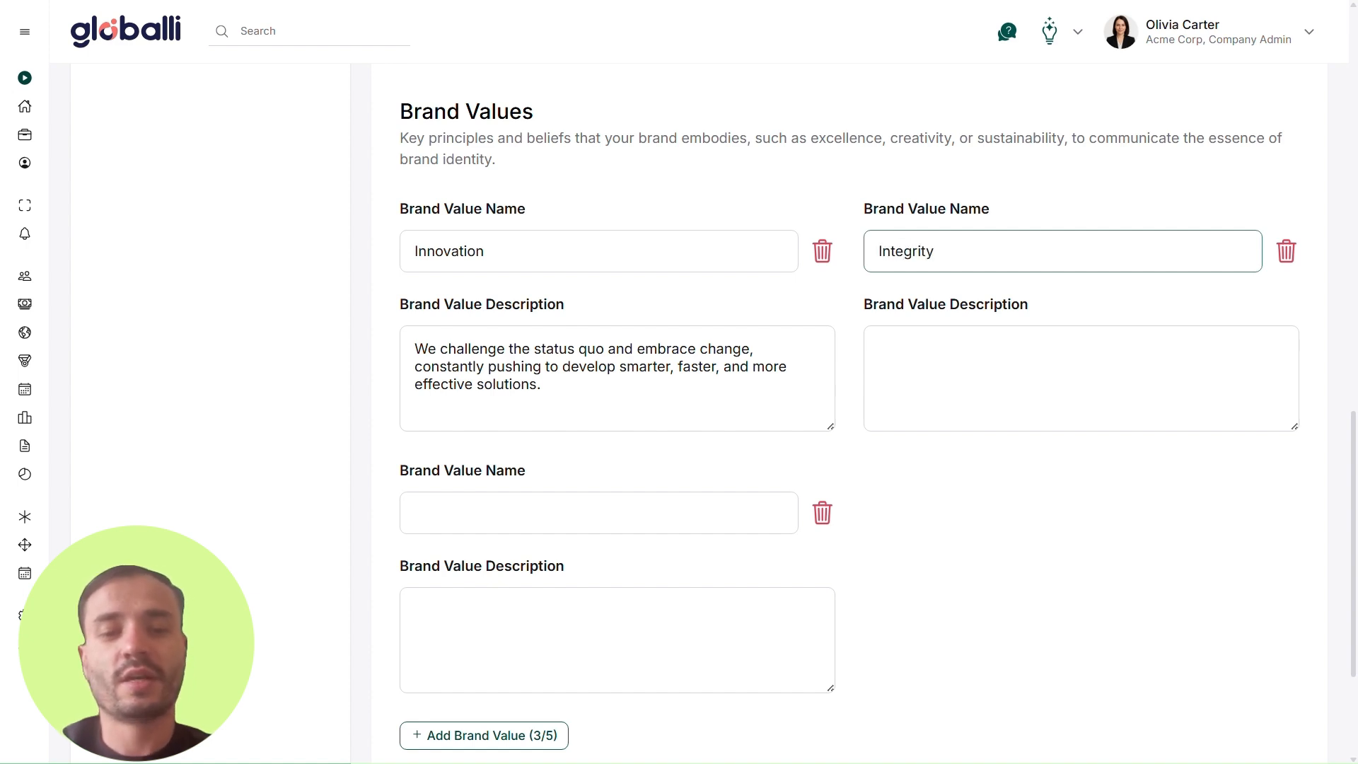
pyautogui.click(950, 373)
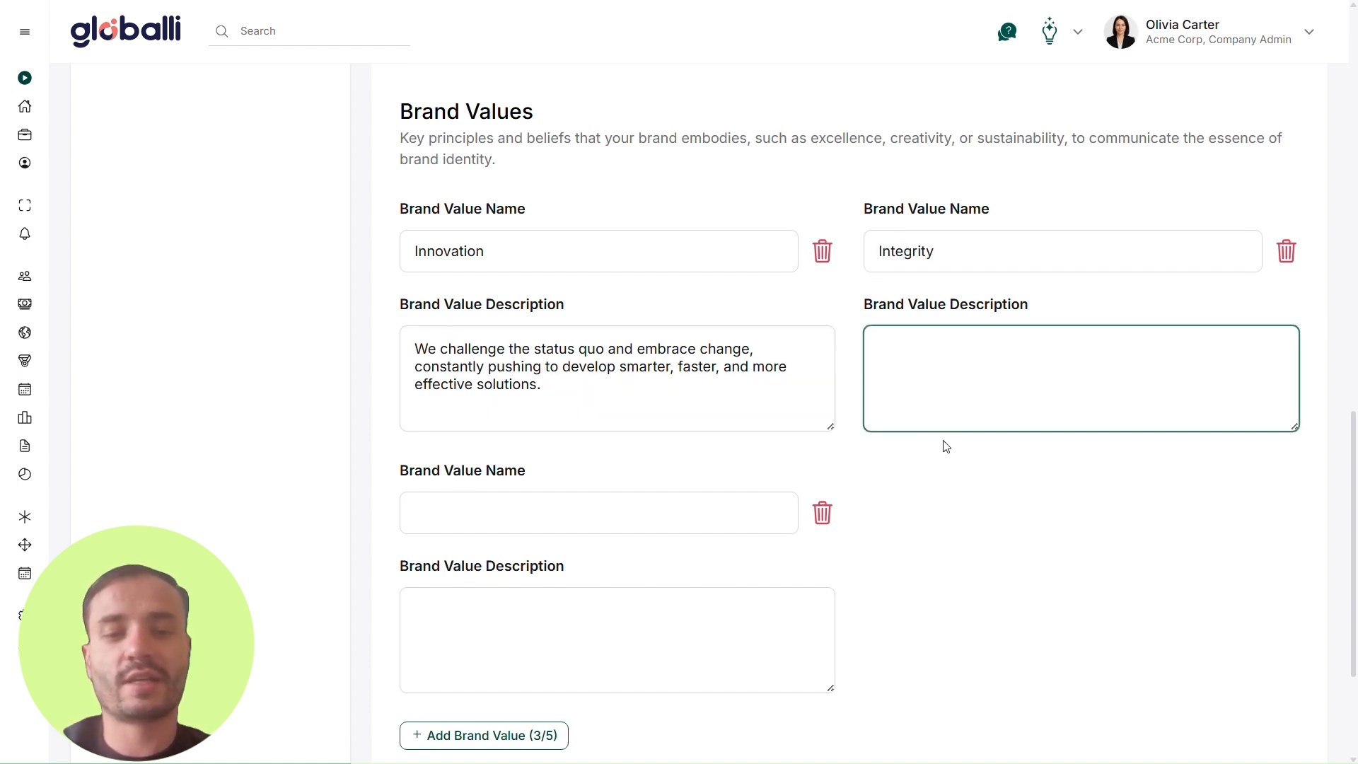
pyautogui.write('We operate with transparency, honesty, and a strong sense of responsibility toward our clients, partners, and team.')
# Step: Name the third brand value Excellence and fill in its description
pyautogui.click(579, 529)
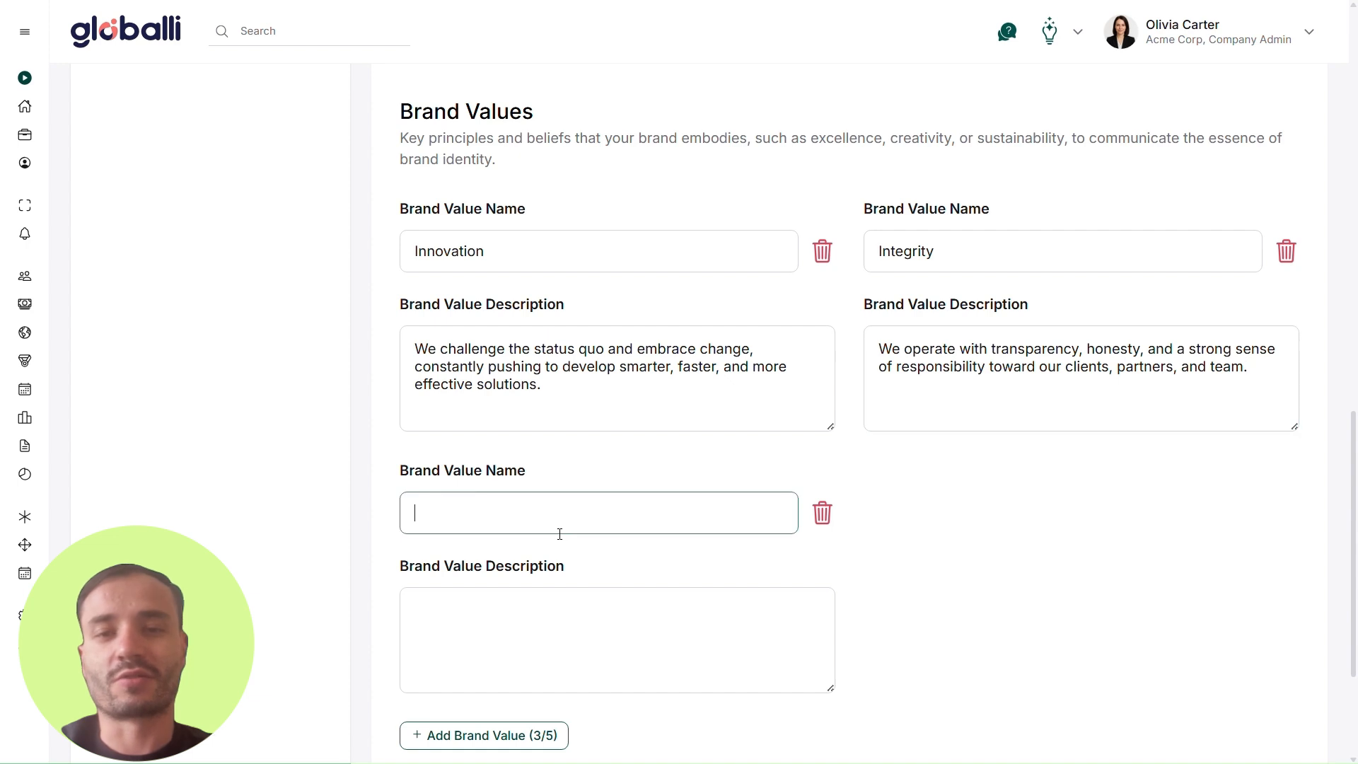
pyautogui.write('Excellence')
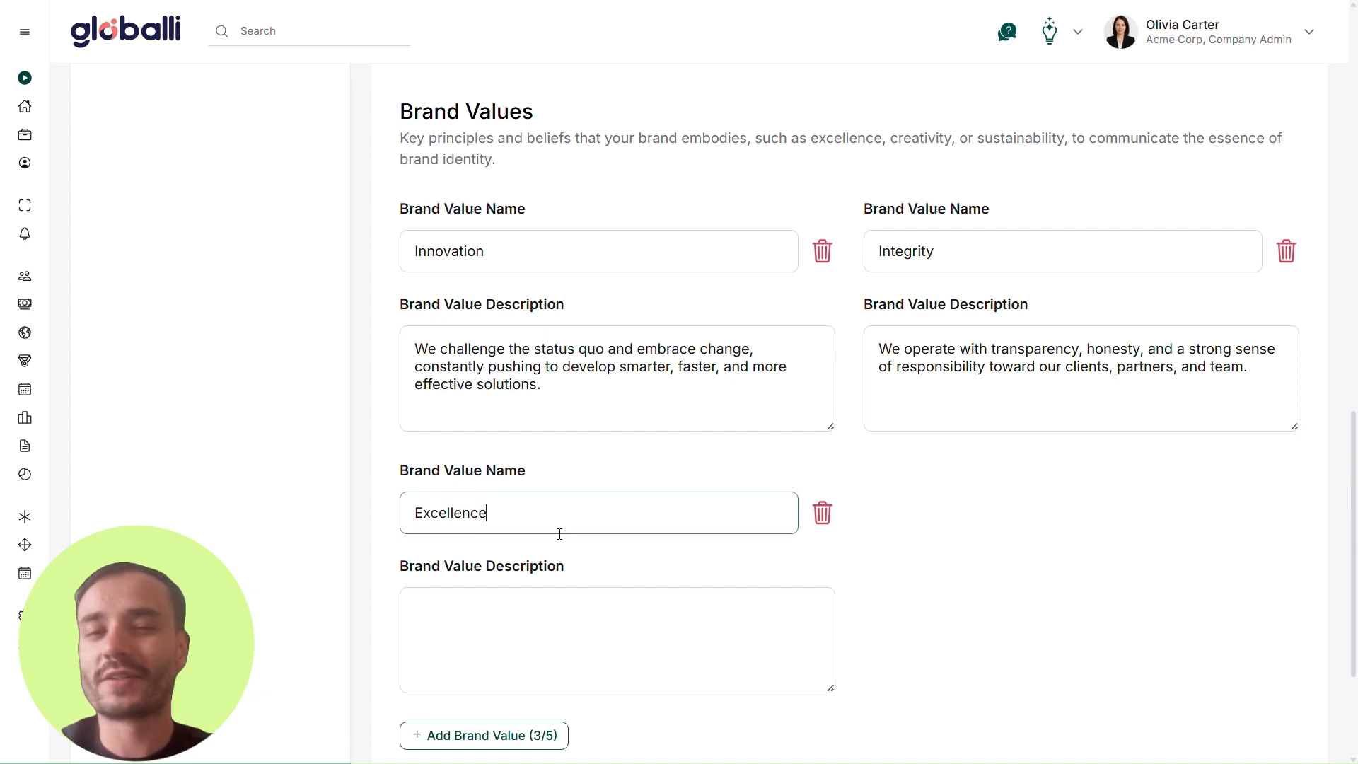
pyautogui.click(558, 612)
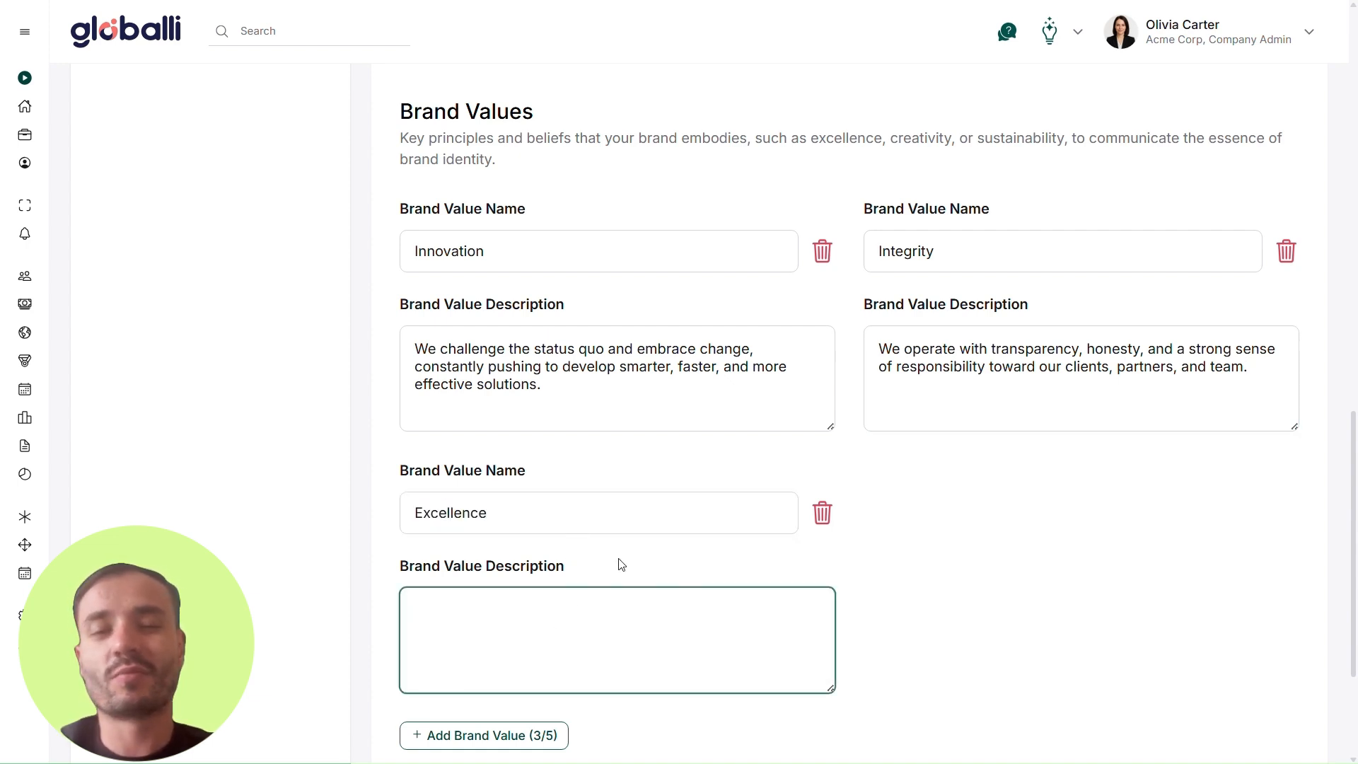
pyautogui.write('We strive for high standards in everything we do — from our code to our culture — never settling for average.')
pyautogui.scroll(-3, 955, 563)
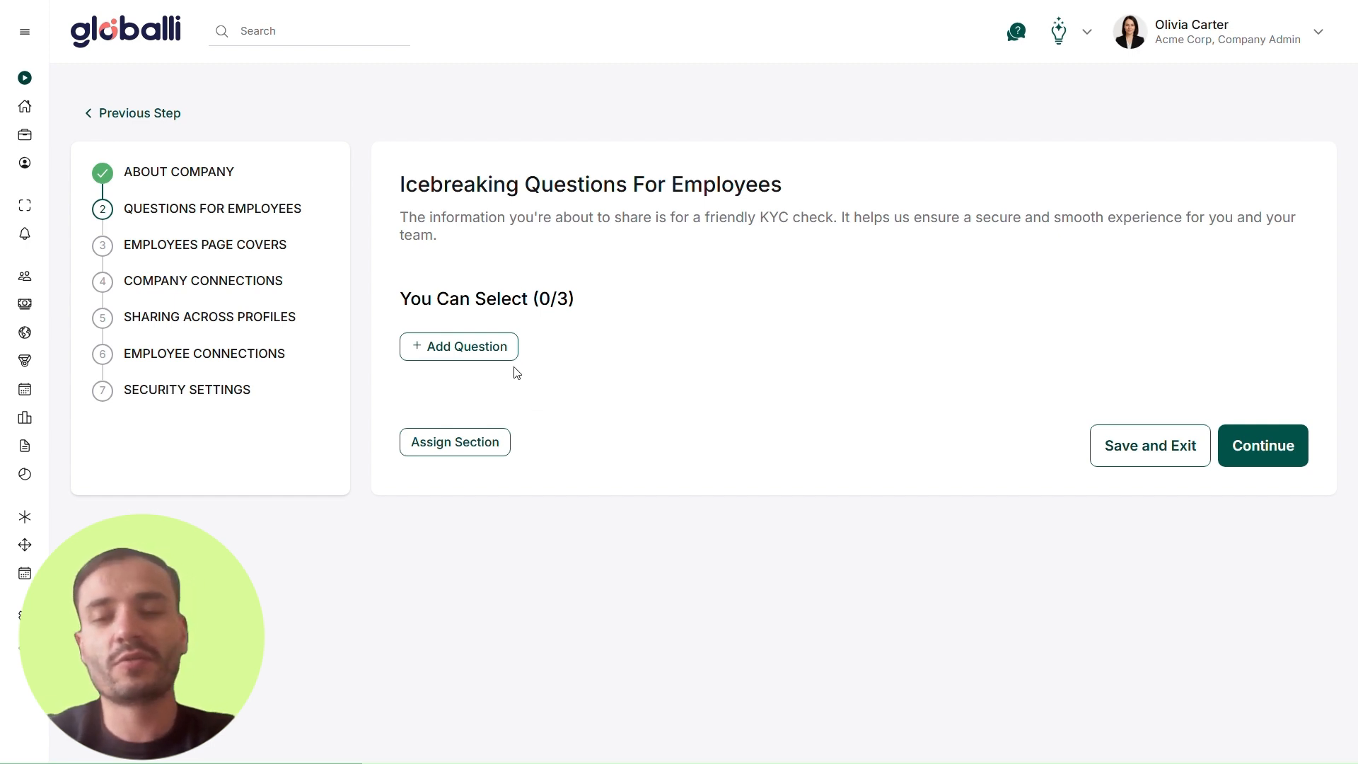
# Step: Add the icebreaking question "What's one hobby or activity you're passionate about outside of work?"
pyautogui.click(497, 354)
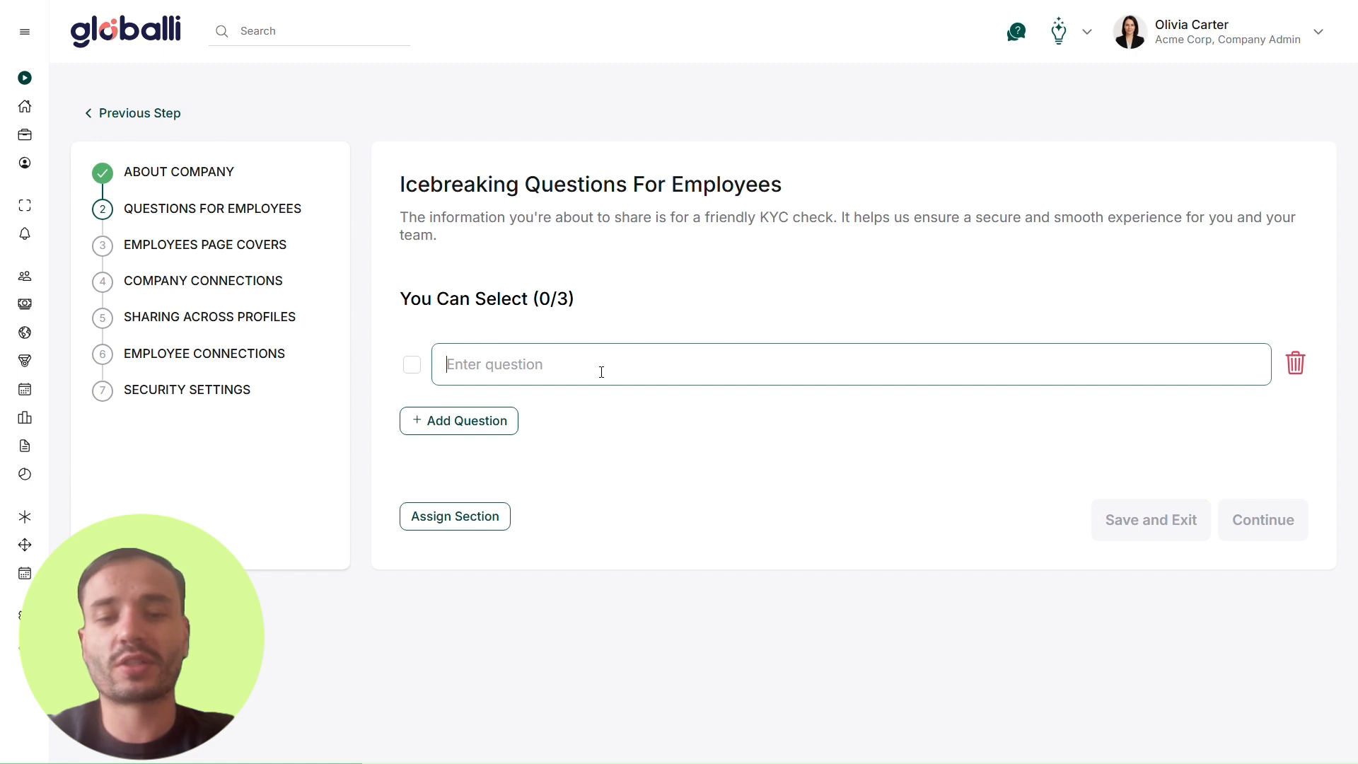
pyautogui.write('What’s one hobby or activity you’re passionate about outside of work?')
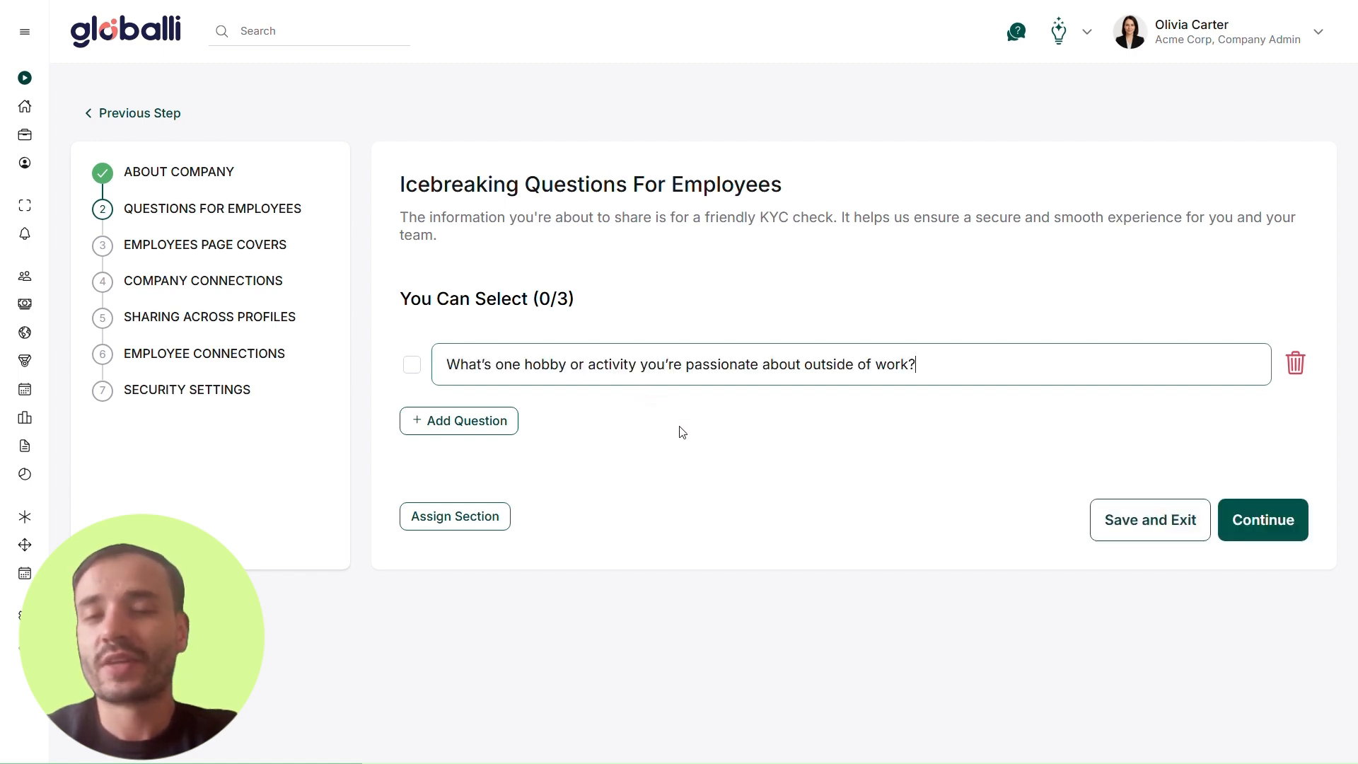
pyautogui.click(728, 432)
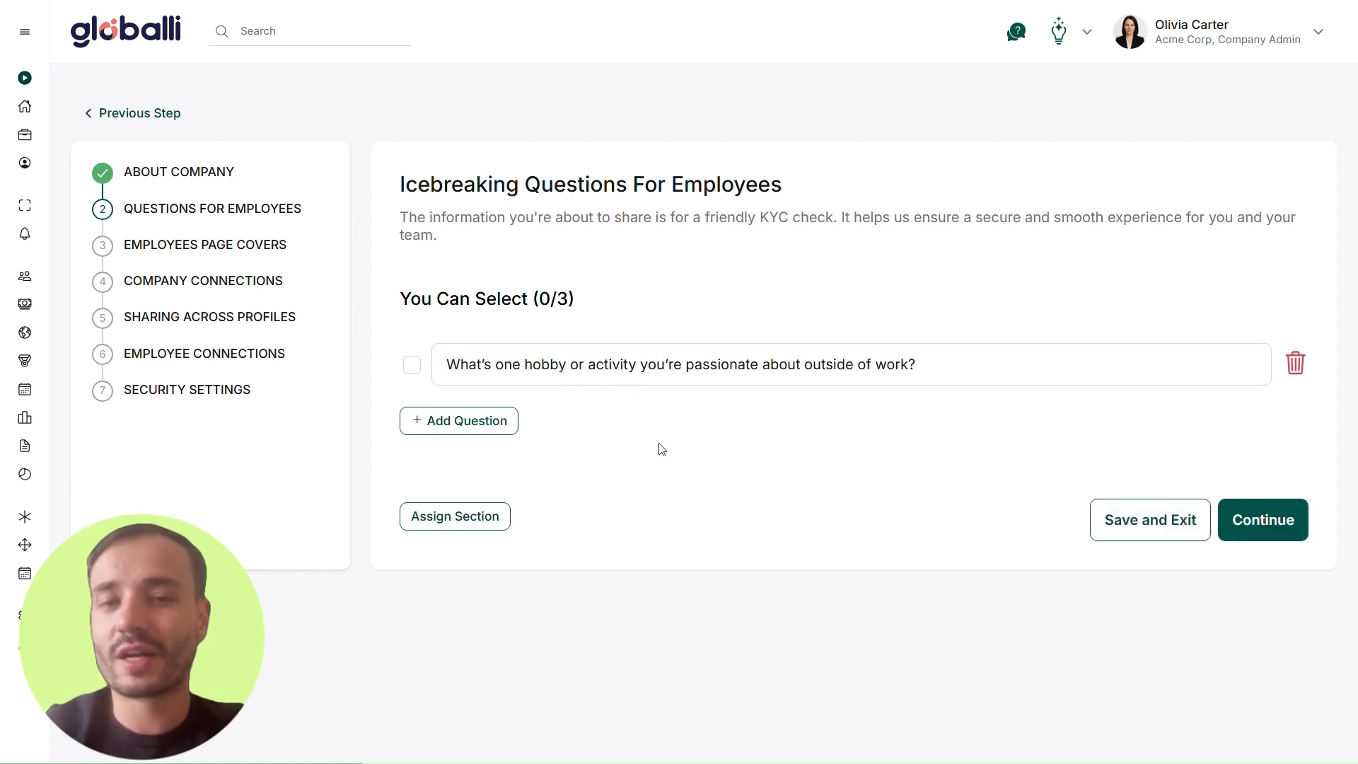
# Step: Add a second question: "If you could work remotely from anywhere in the world for one month, where would you choose and why?"
pyautogui.click(489, 432)
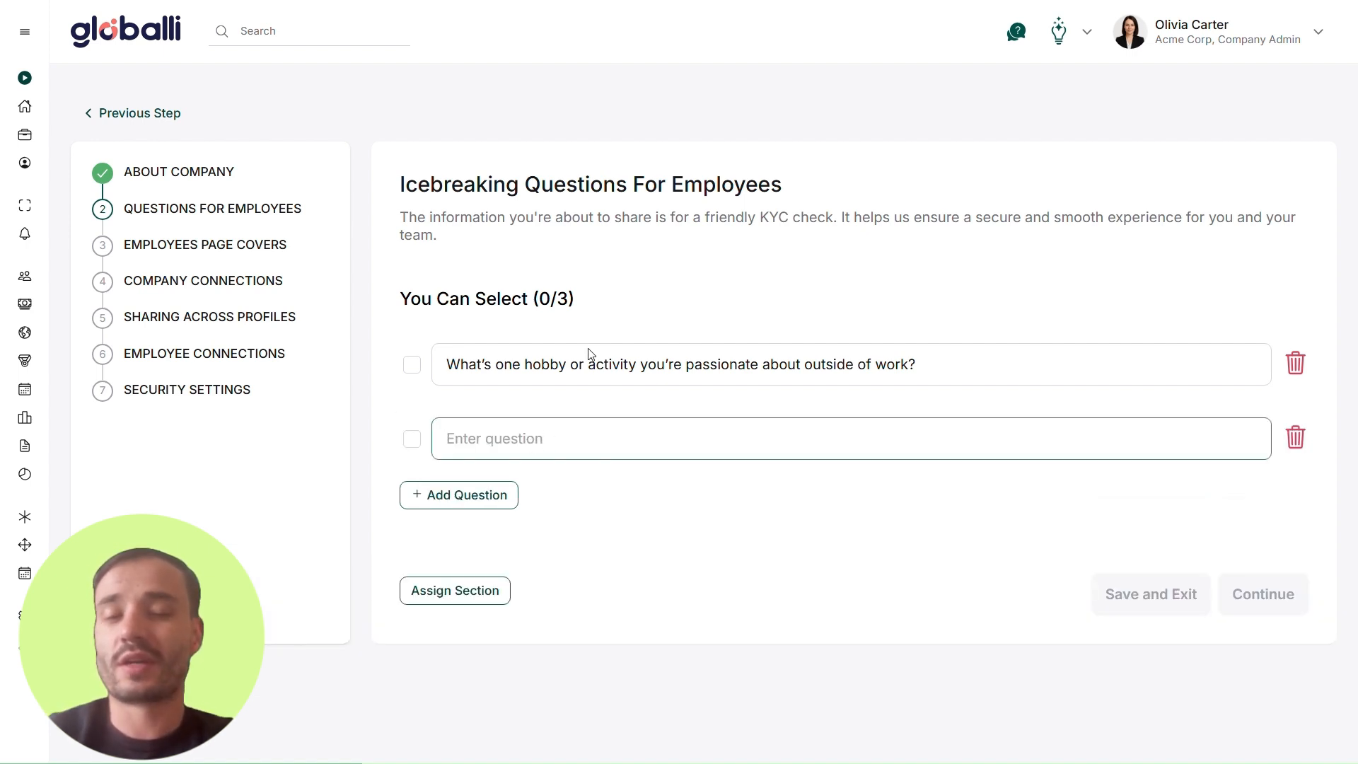
pyautogui.write('If you could work remotely from anywhere in the world for one month, where would you choose and why?')
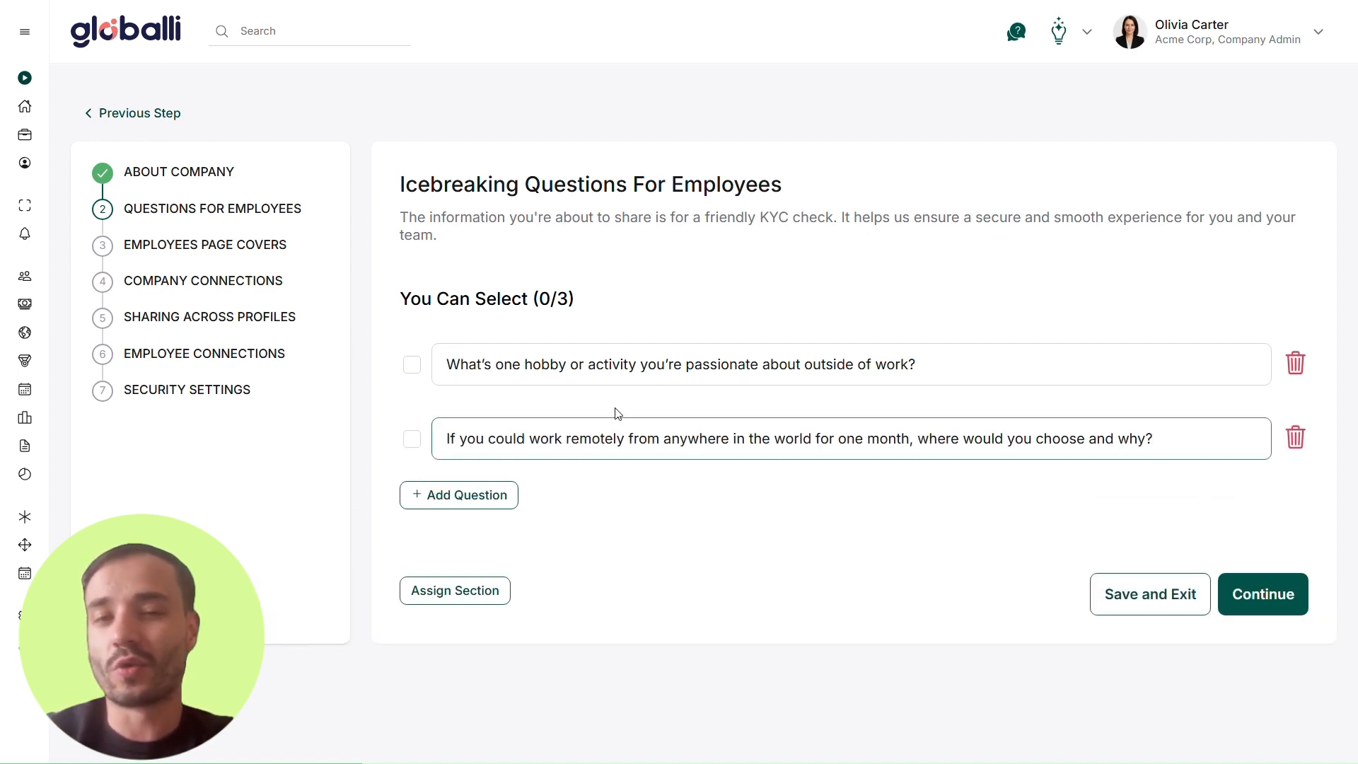
pyautogui.click(630, 487)
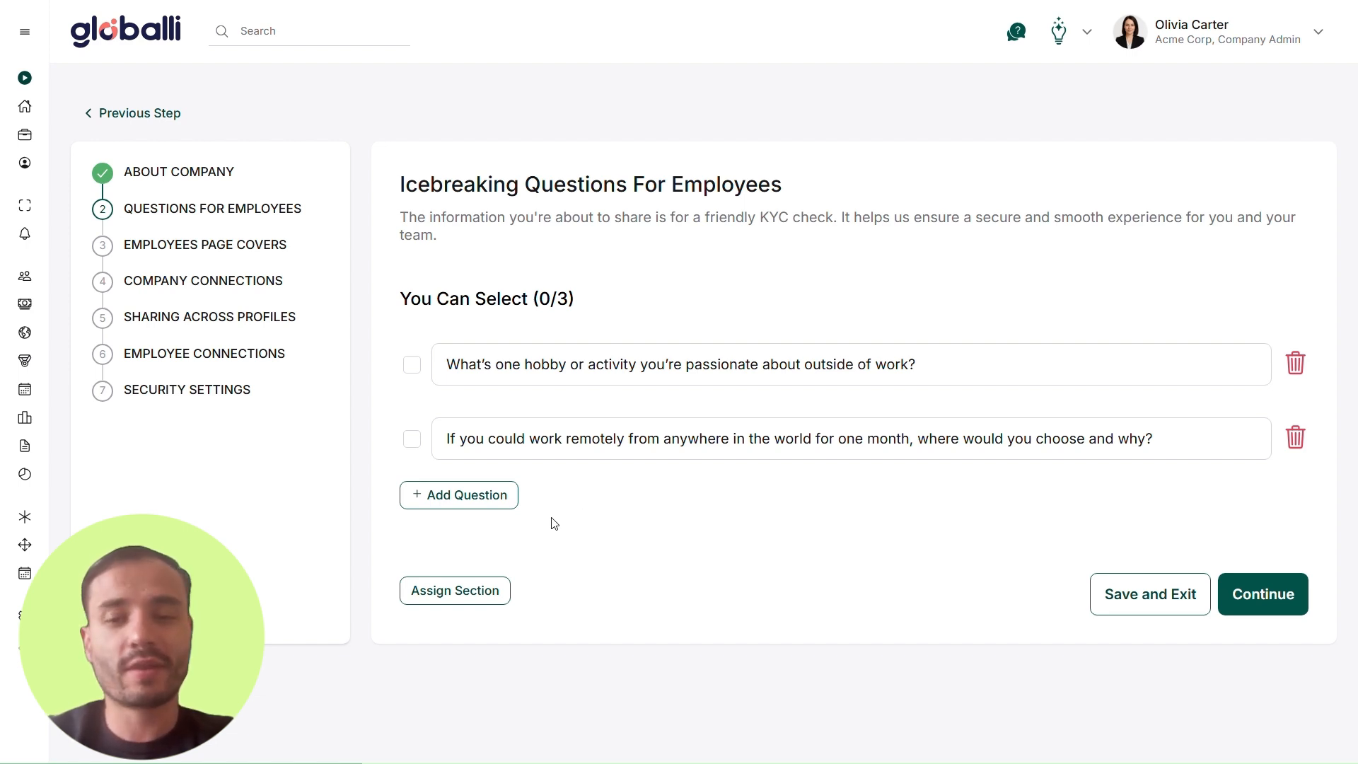
# Step: Add a third question: "What's something interesting about you that most people wouldn't guess?"
pyautogui.click(489, 504)
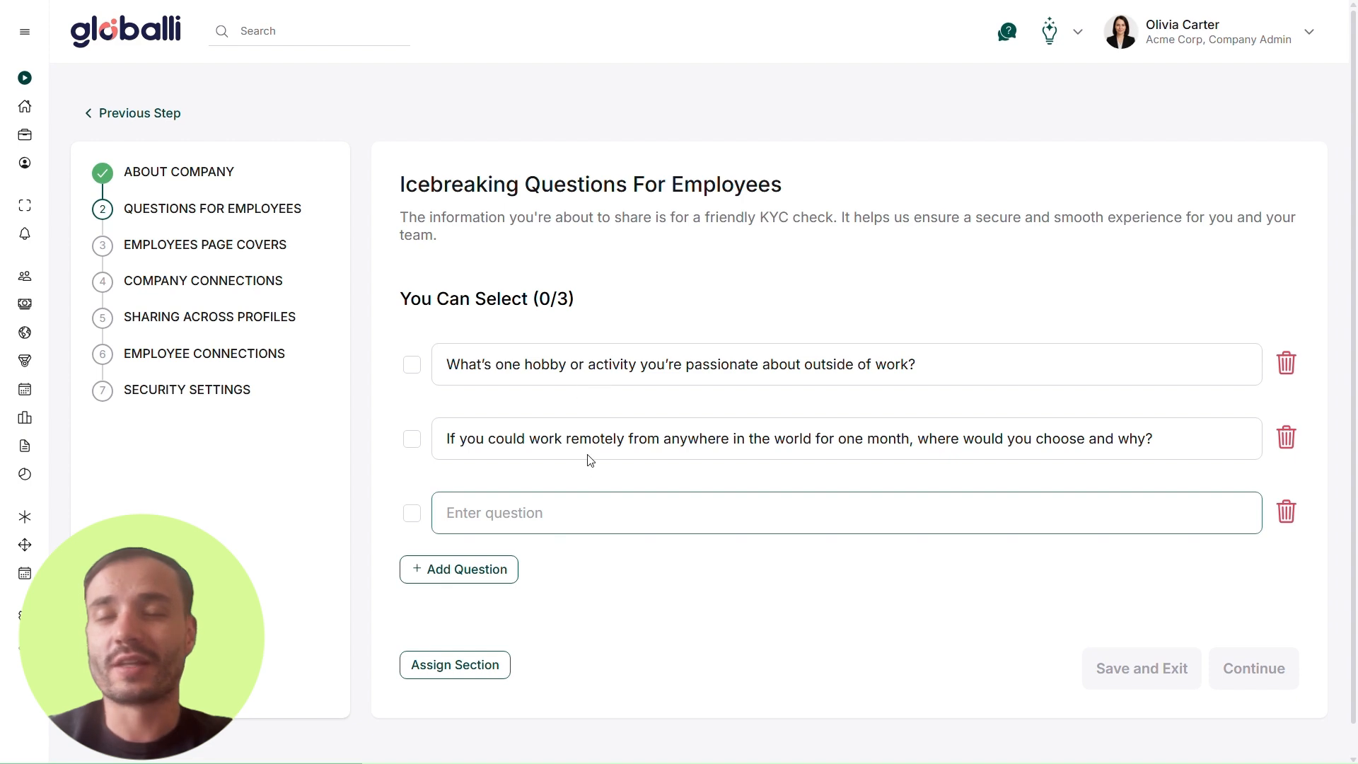
pyautogui.write('What’s something interesting about you that most people wouldn’t guess?')
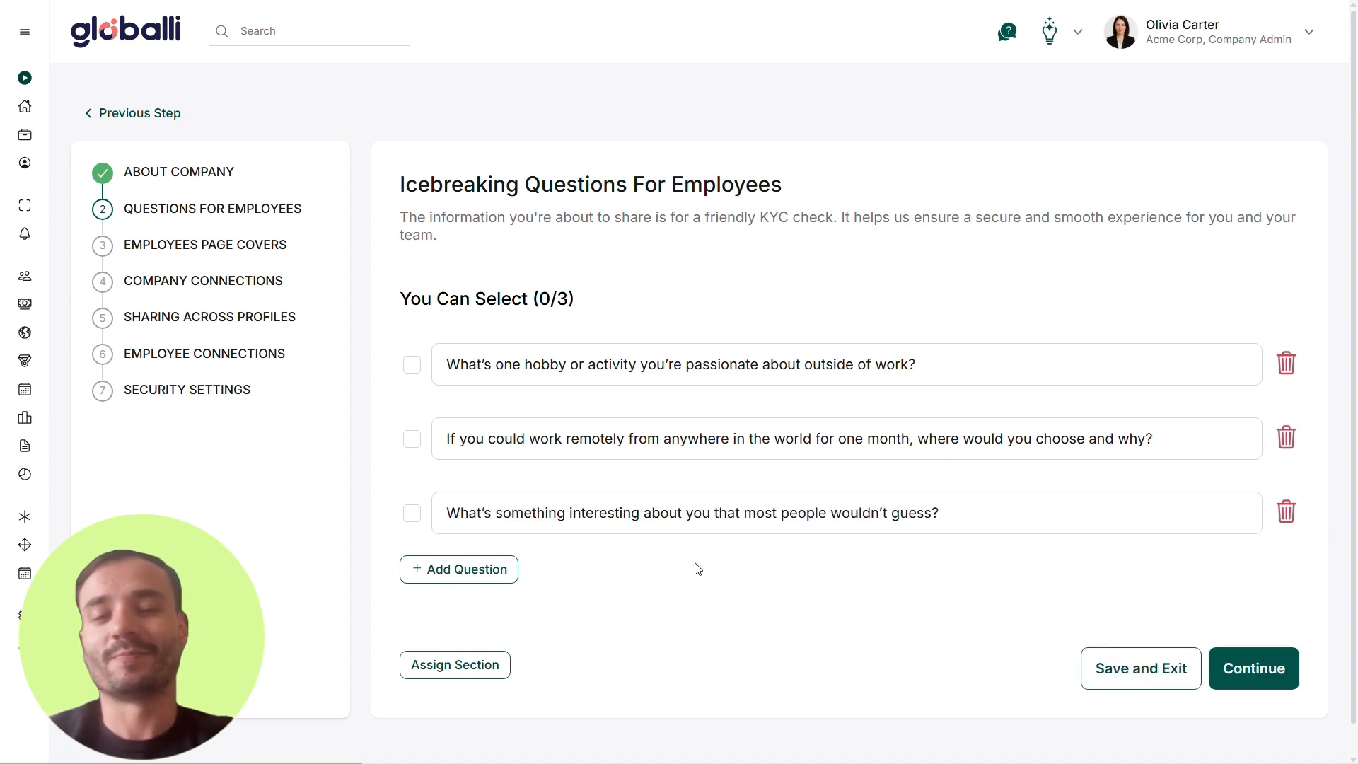
# Step: Select all three icebreaking questions and continue to the Employees Page Covers section
pyautogui.scroll(-1, 688, 568)
pyautogui.click(411, 333)
pyautogui.click(412, 407)
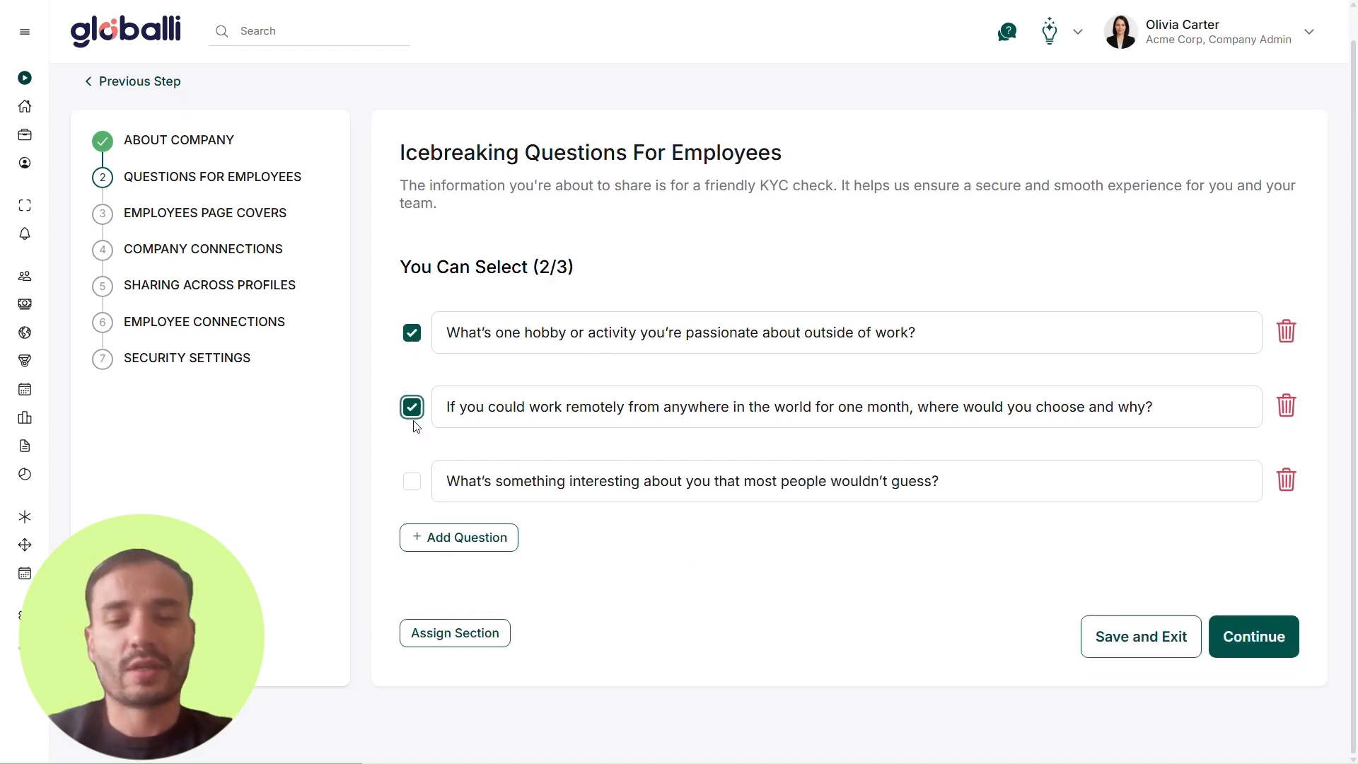
pyautogui.click(411, 481)
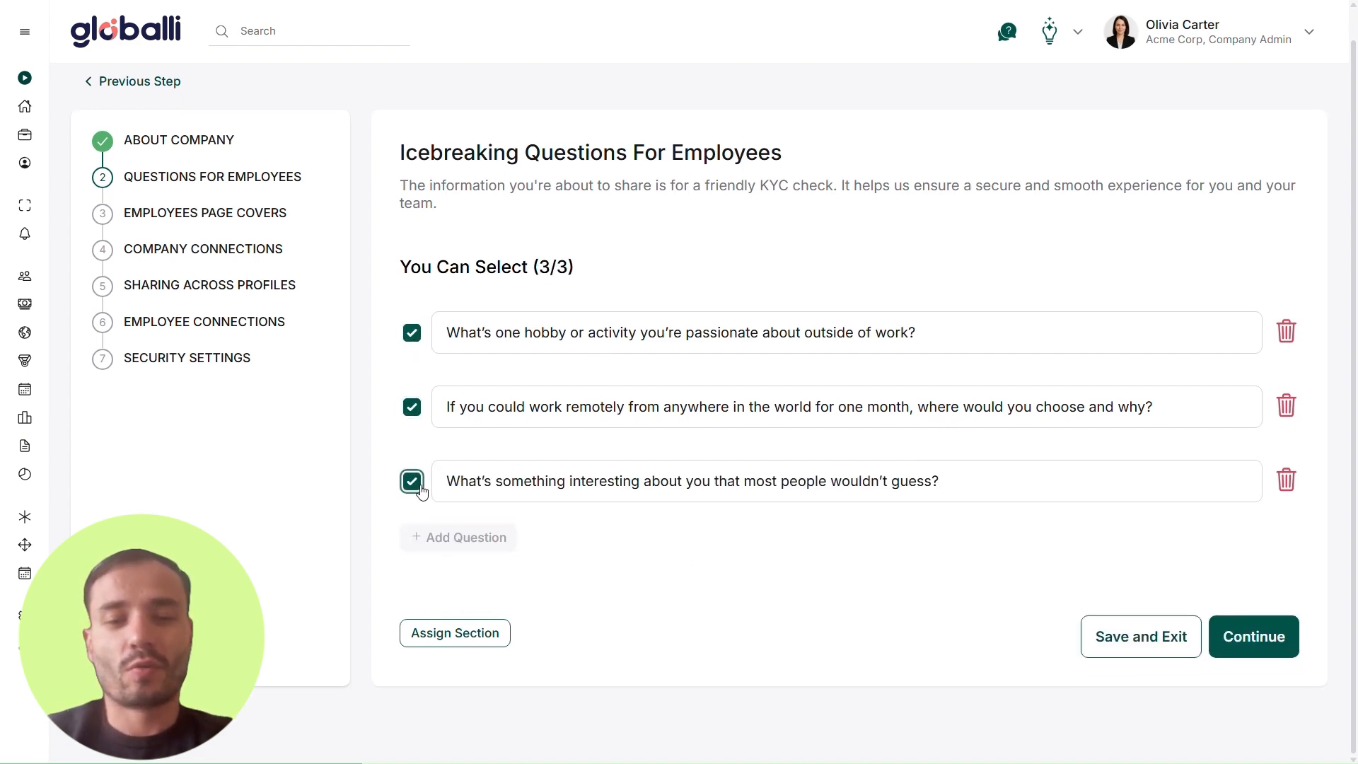
pyautogui.click(1255, 638)
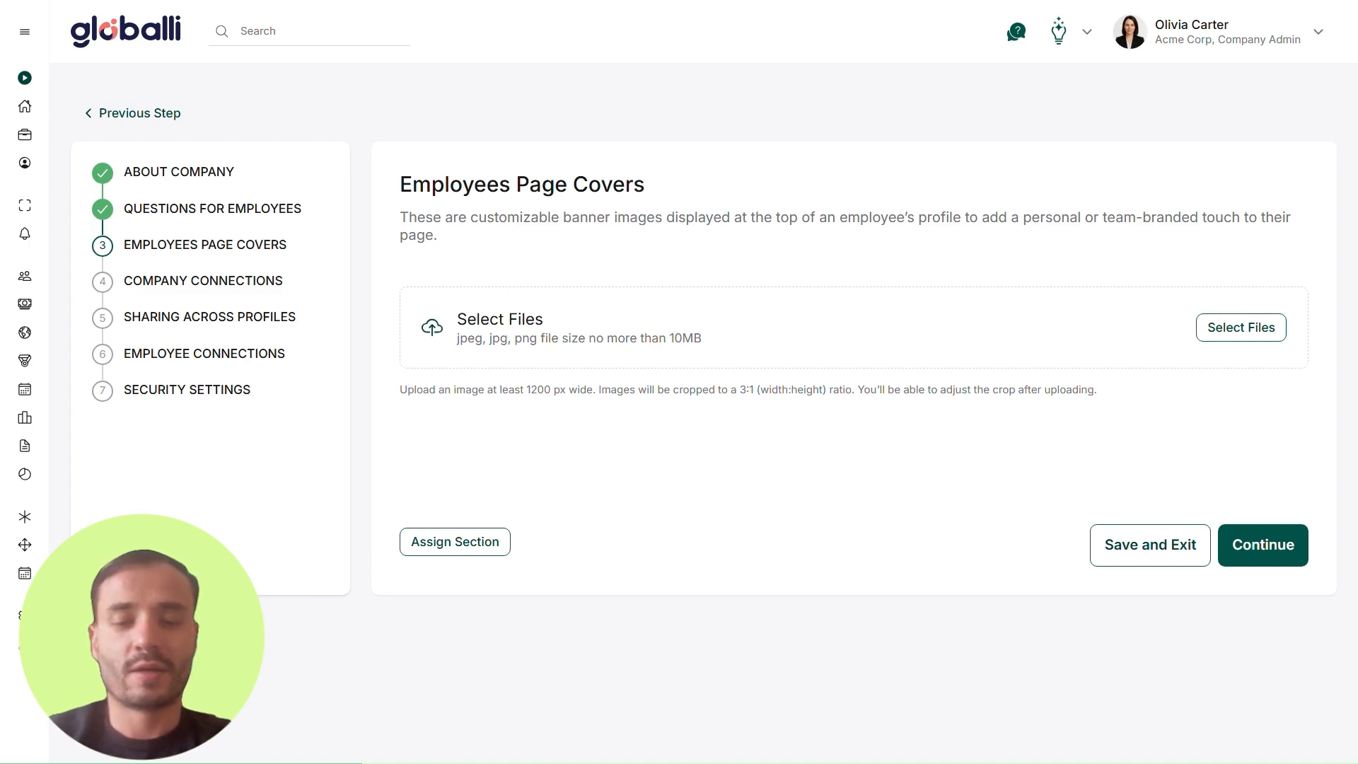
# Step: Upload the blue ACME banner as an employee page cover, shift the image slightly down in the crop, and finish
pyautogui.moveTo(839, 370); pyautogui.dragTo(845, 348)
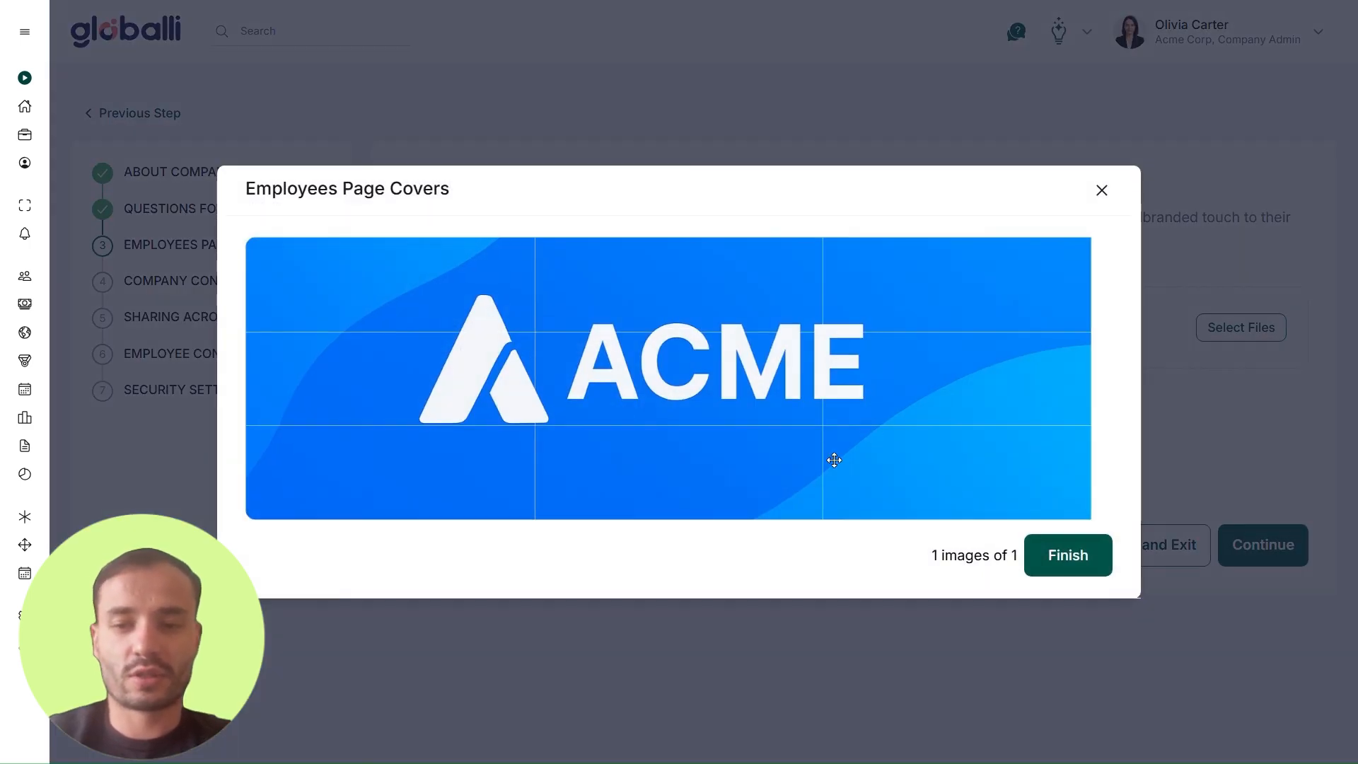
pyautogui.moveTo(768, 374); pyautogui.dragTo(770, 383)
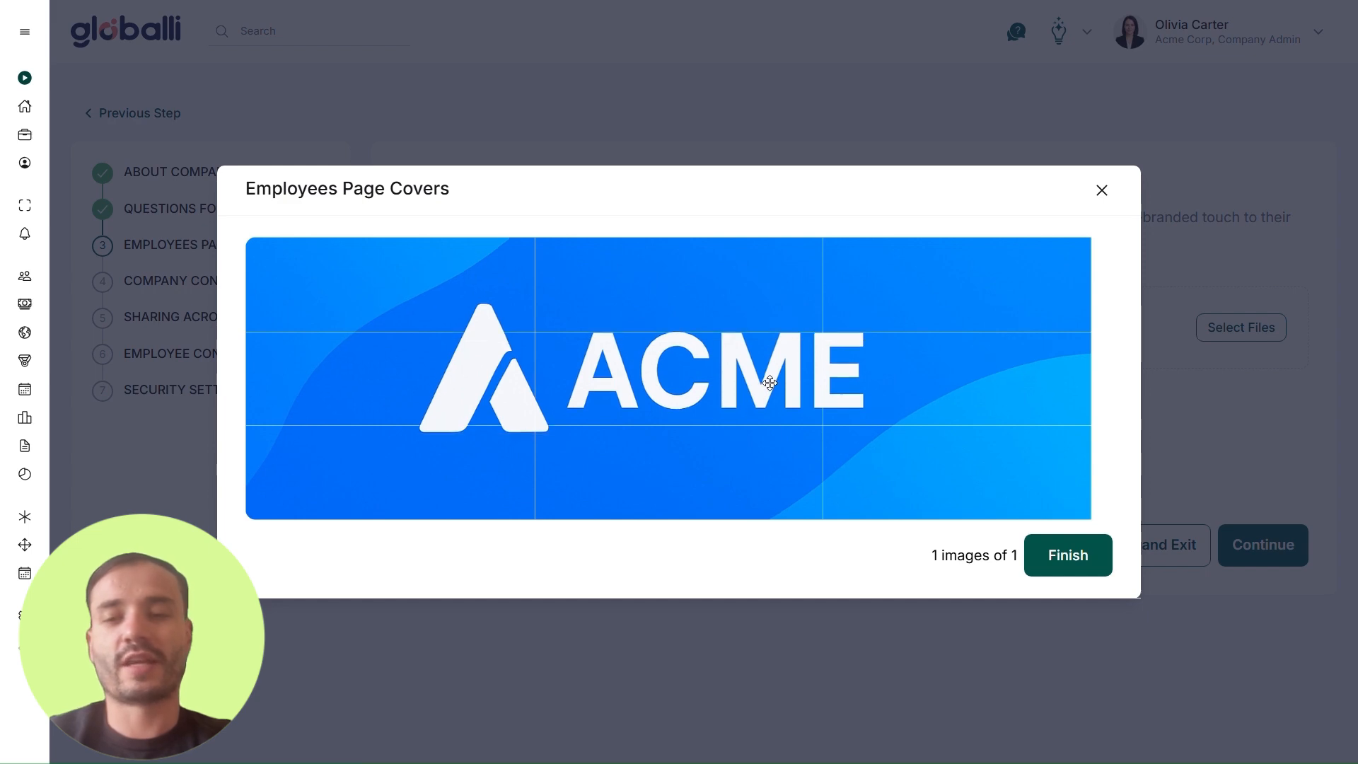
pyautogui.click(1074, 559)
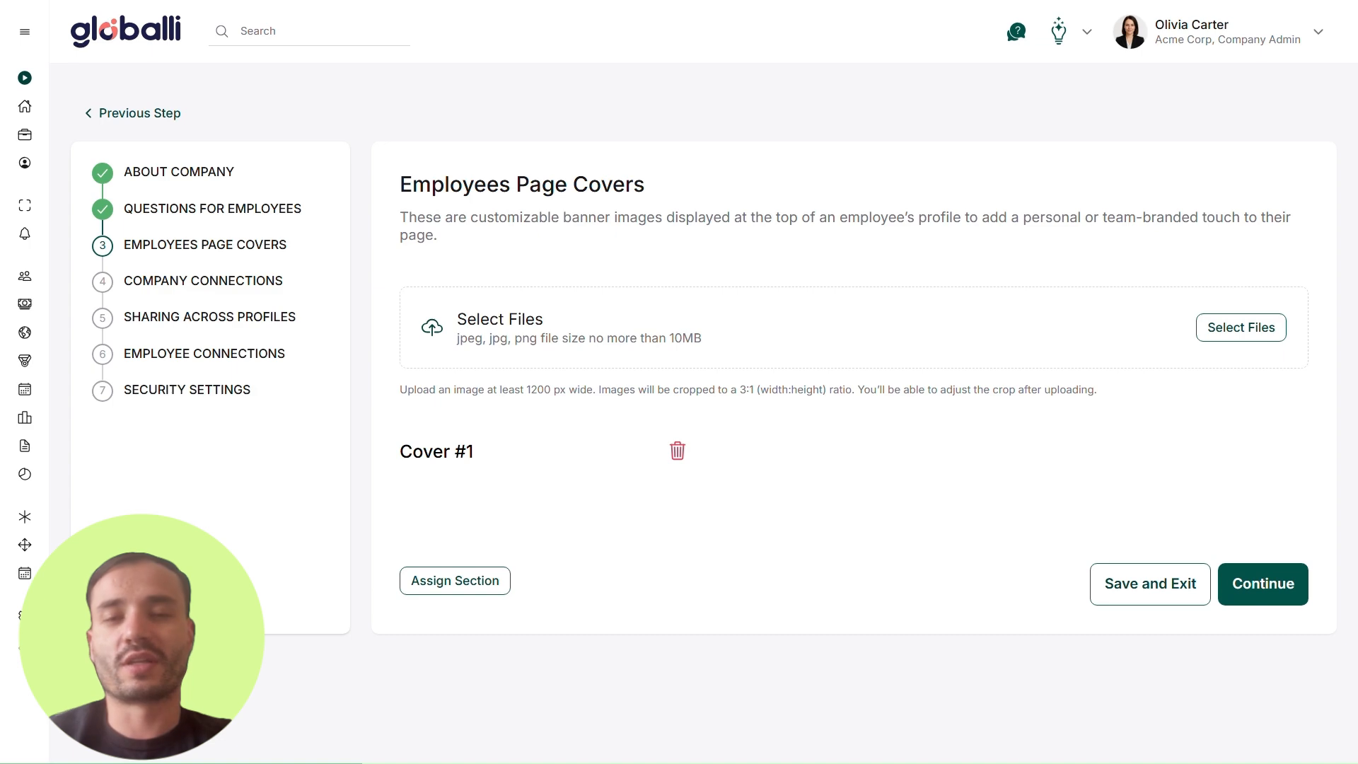
# Step: Add the blue world map image as a second employee page cover, finish its crop, and continue to Company Connections
pyautogui.moveTo(1028, 307); pyautogui.dragTo(849, 327)
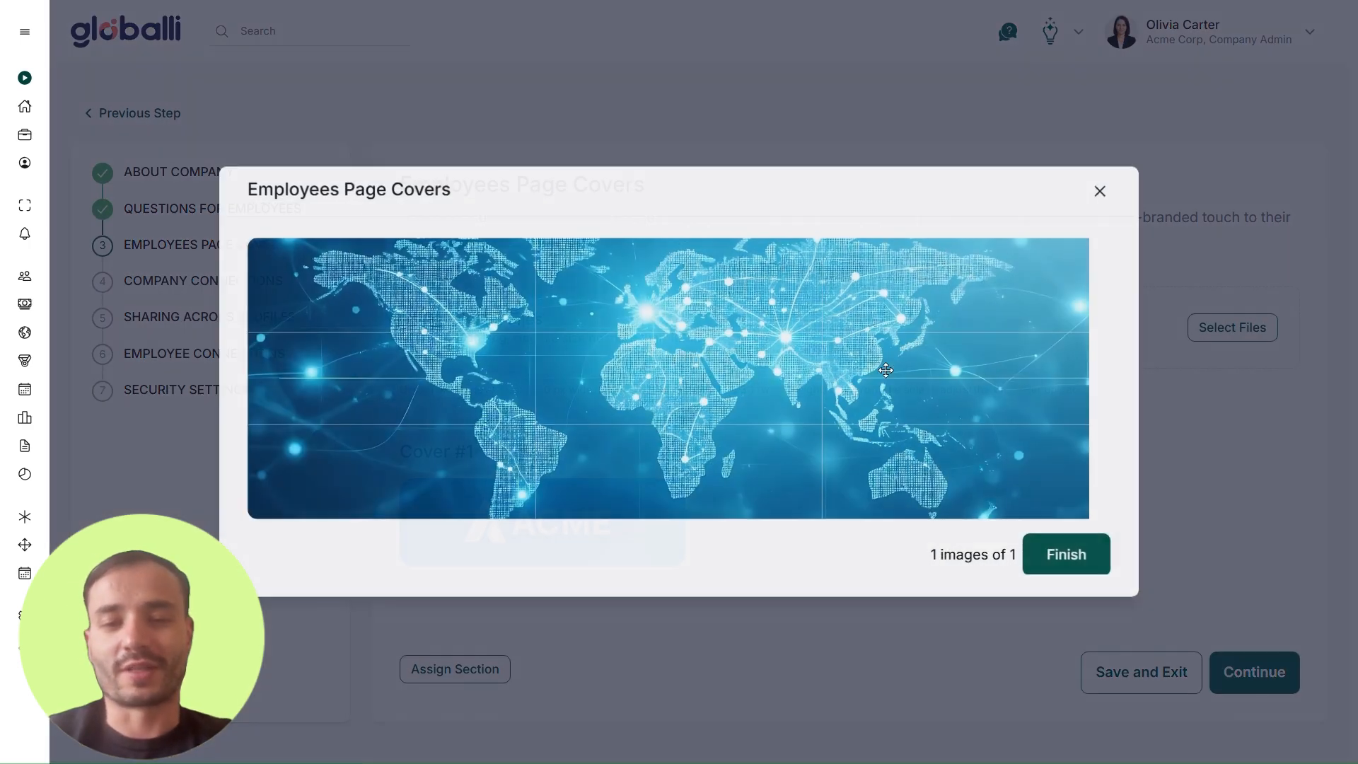
pyautogui.click(1072, 560)
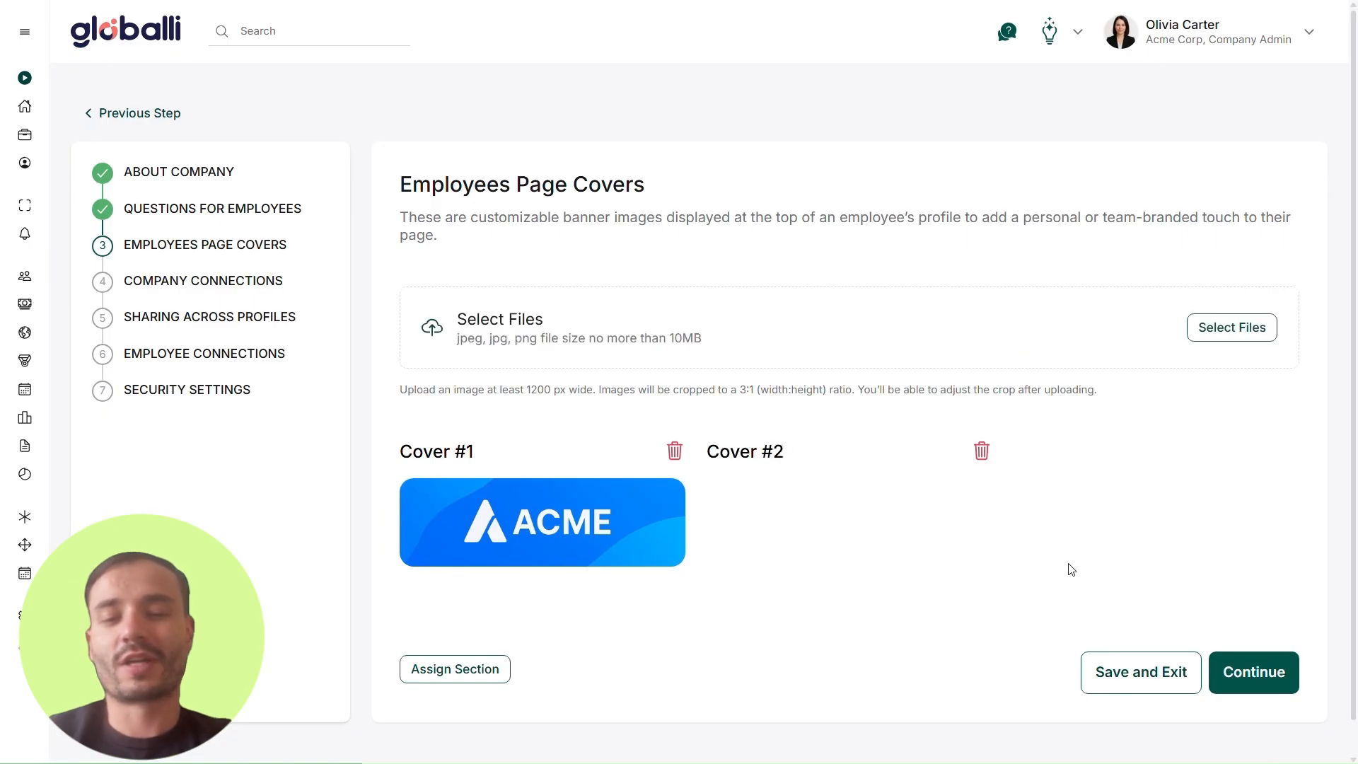
pyautogui.click(1256, 676)
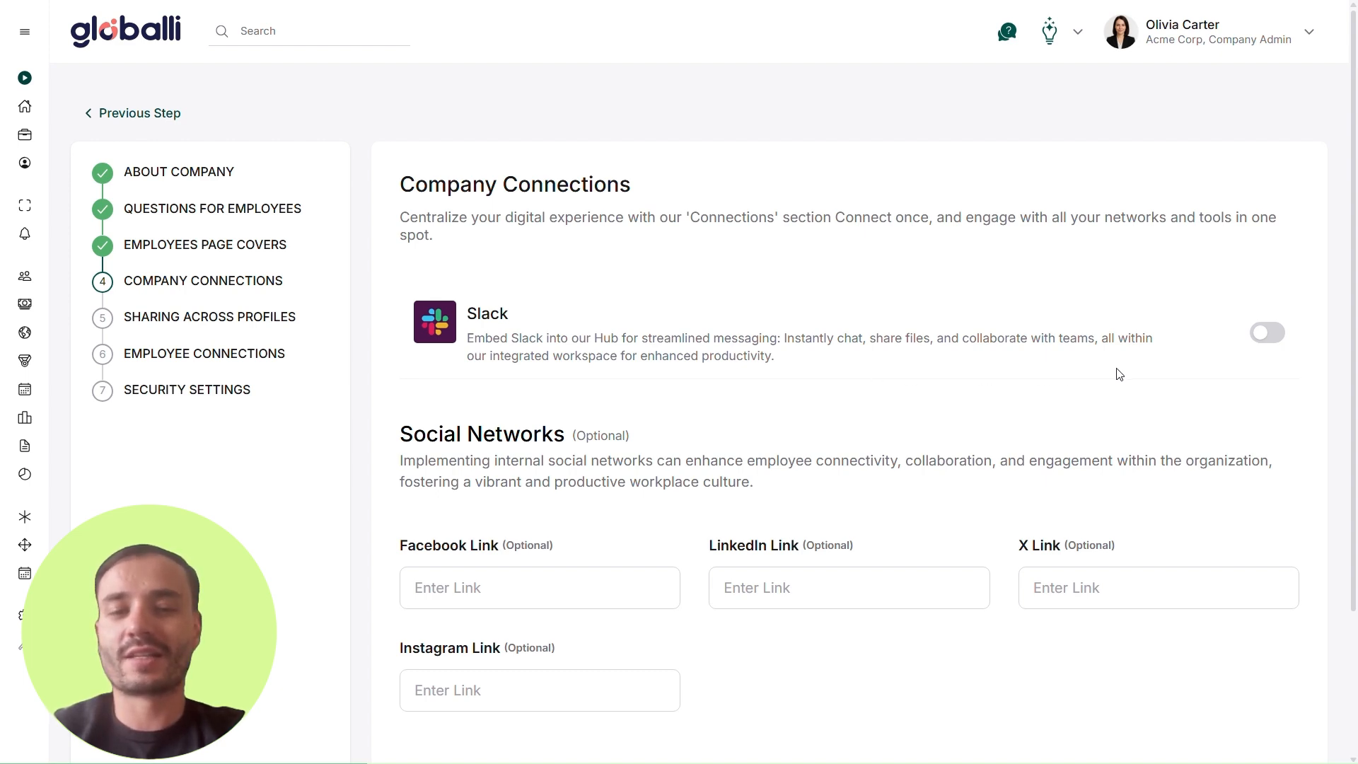
# Step: Open the Slack connection's workspace sign-in page and return to Company Connections without signing in
pyautogui.click(1258, 348)
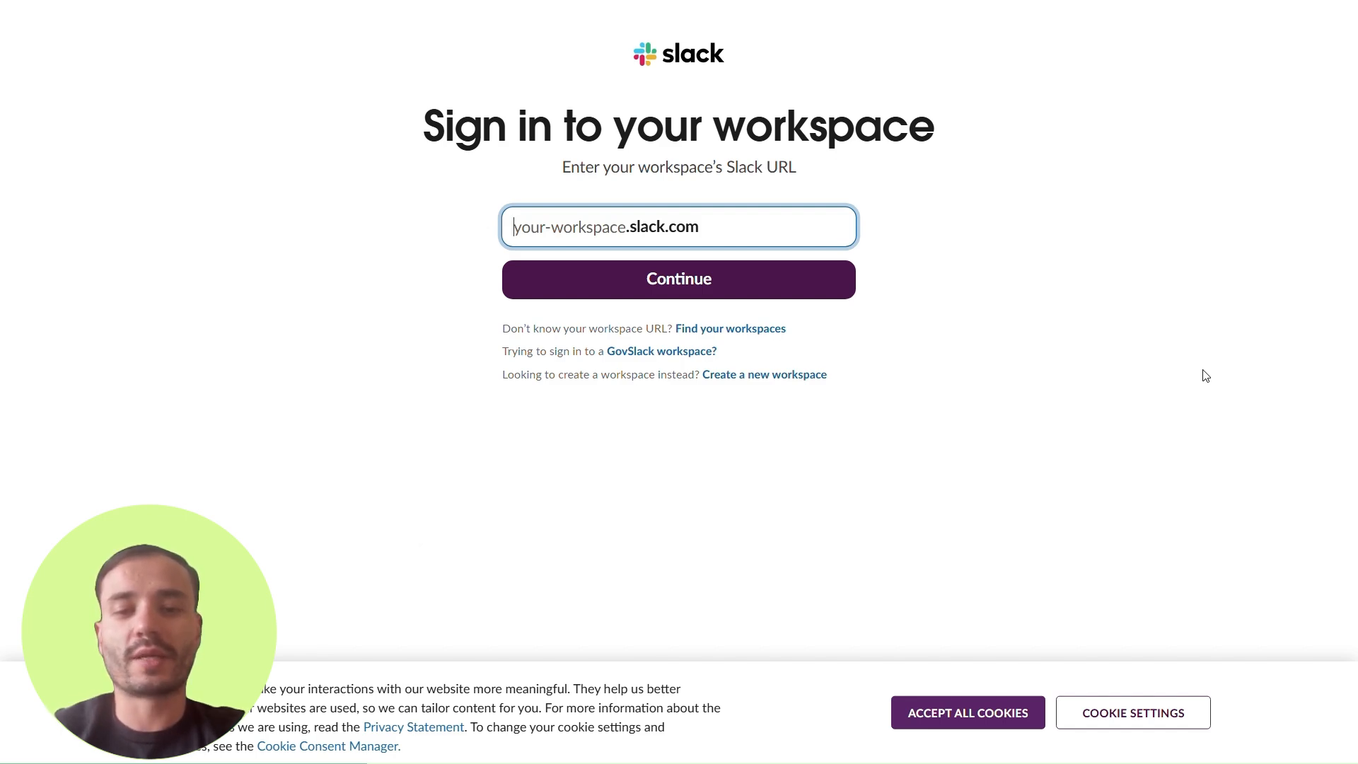
pyautogui.hotkey('alt', 'Left')
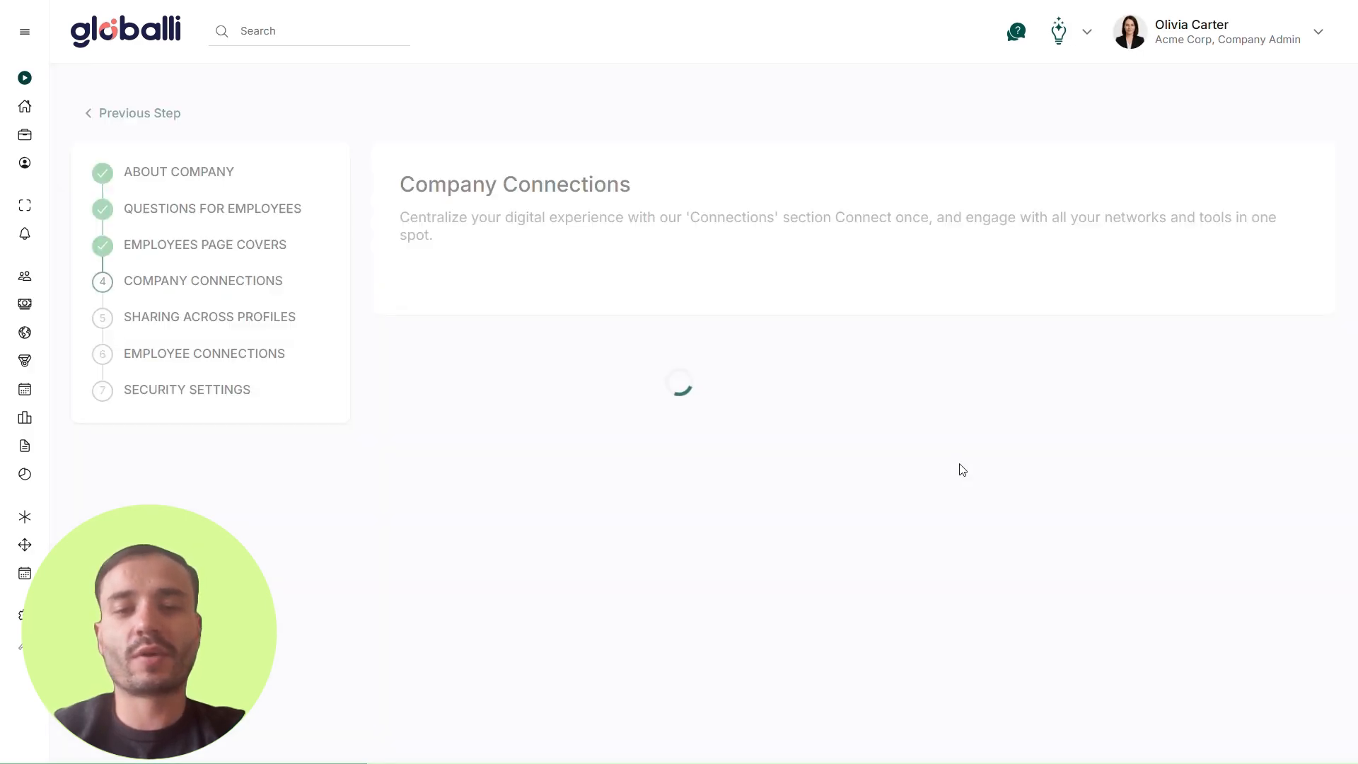
pyautogui.scroll(-3, 964, 469)
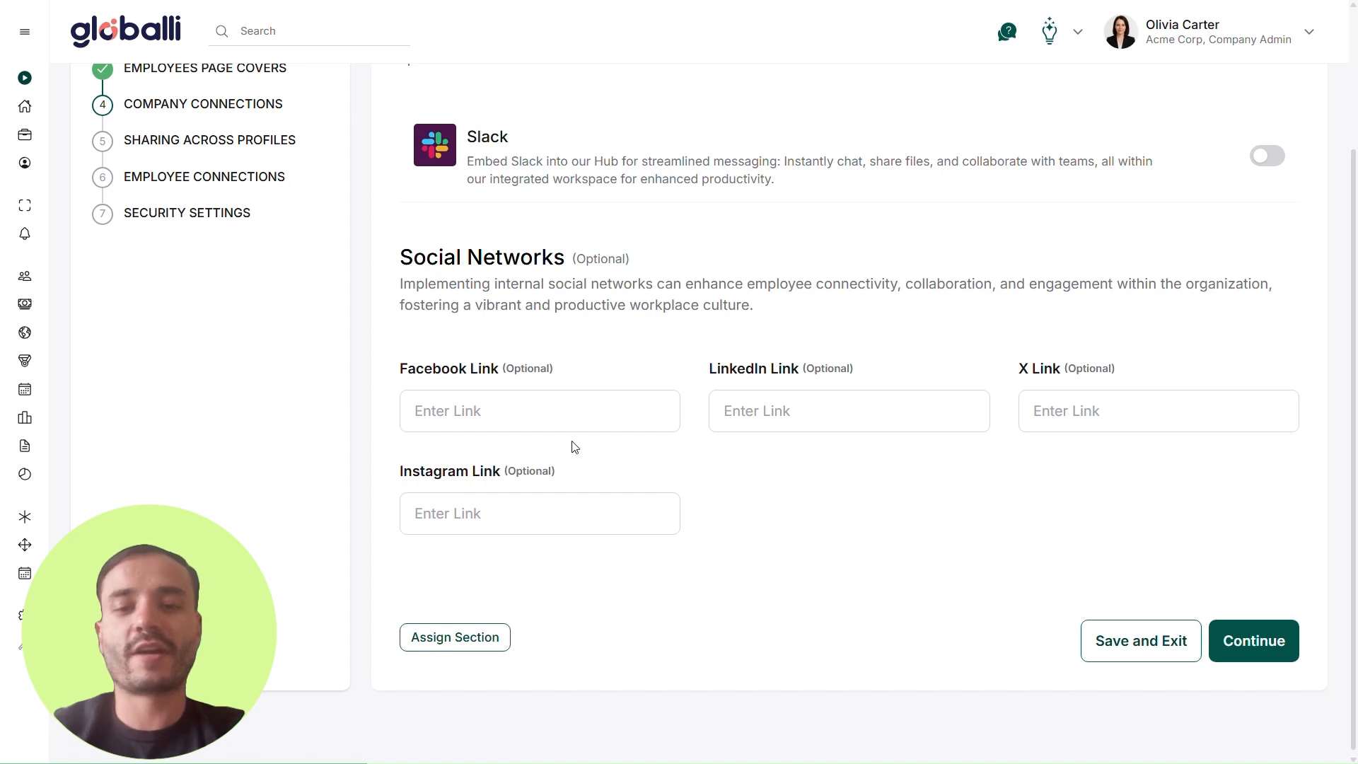
pyautogui.click(562, 424)
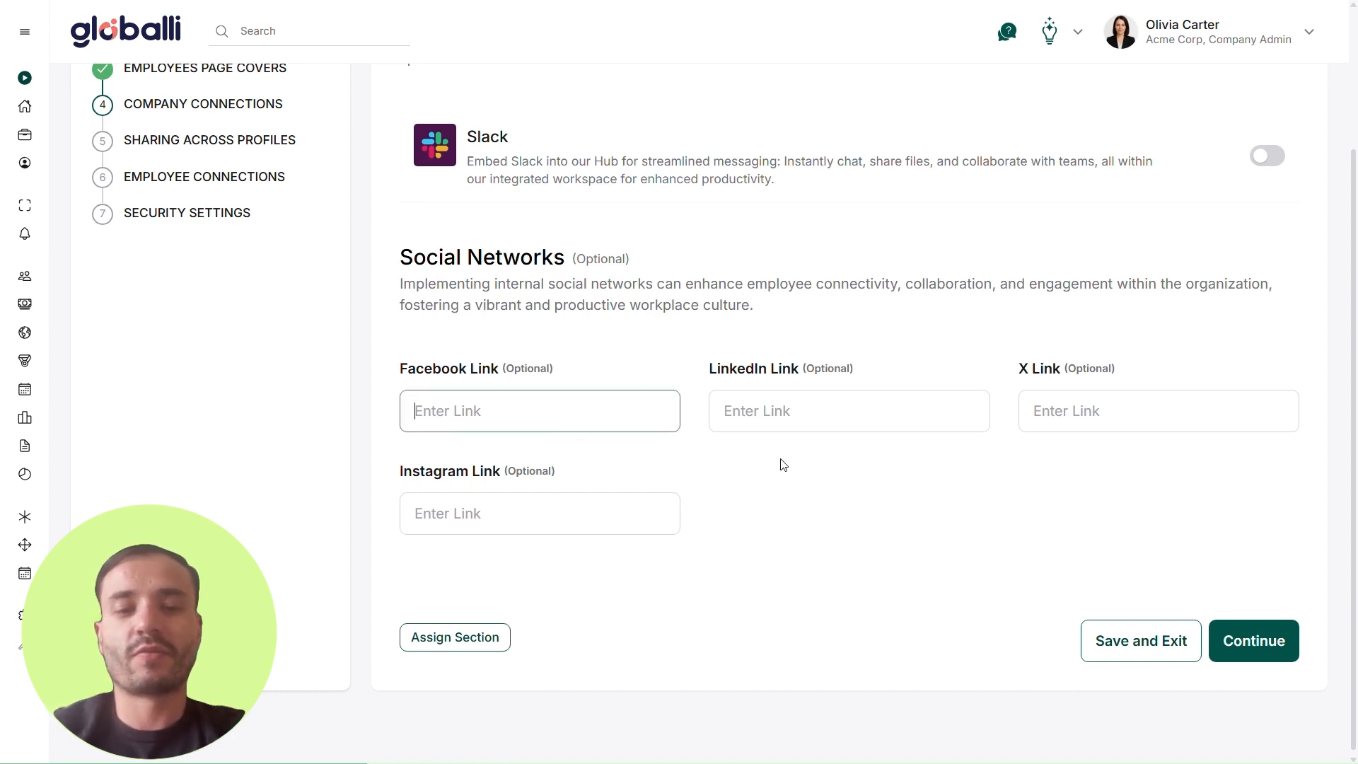
pyautogui.write('www.facebook.com/acme')
pyautogui.click(827, 424)
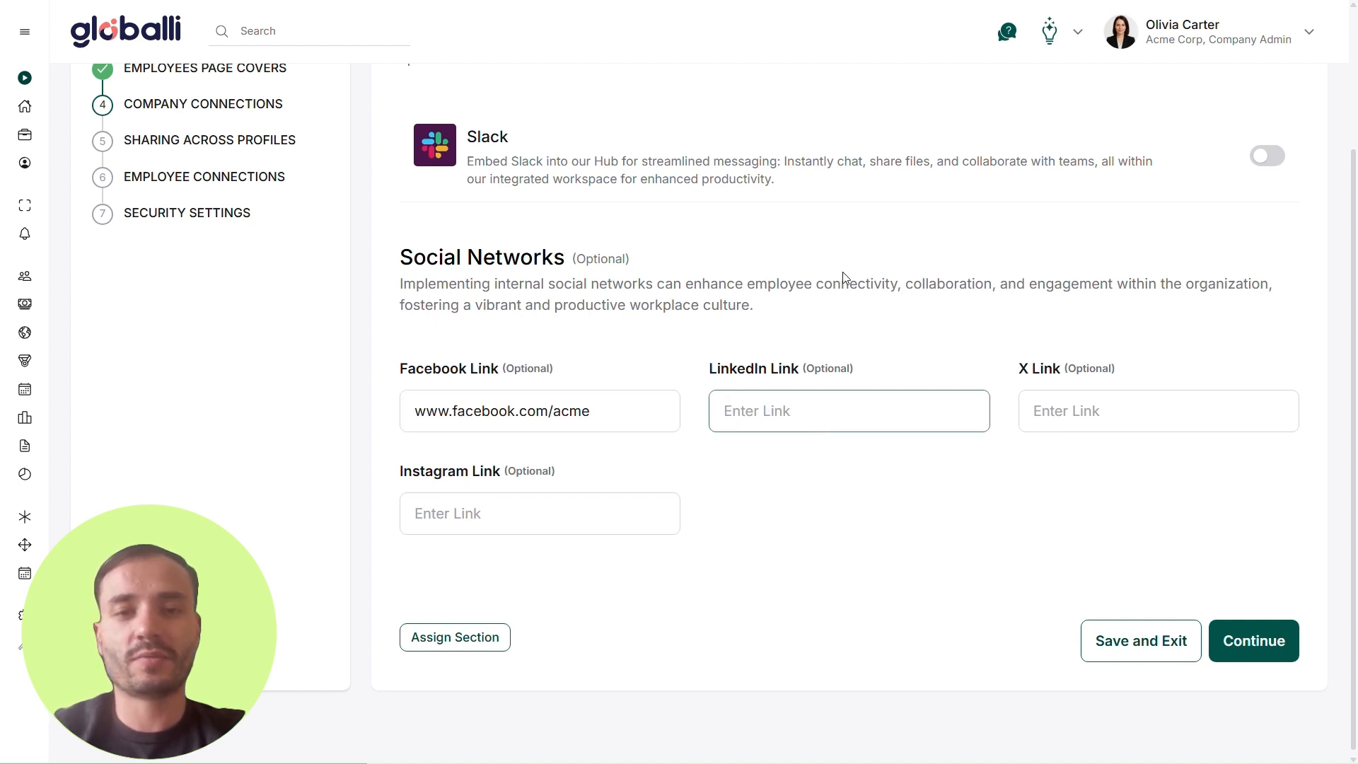
pyautogui.write('www.linkedin.com/acme')
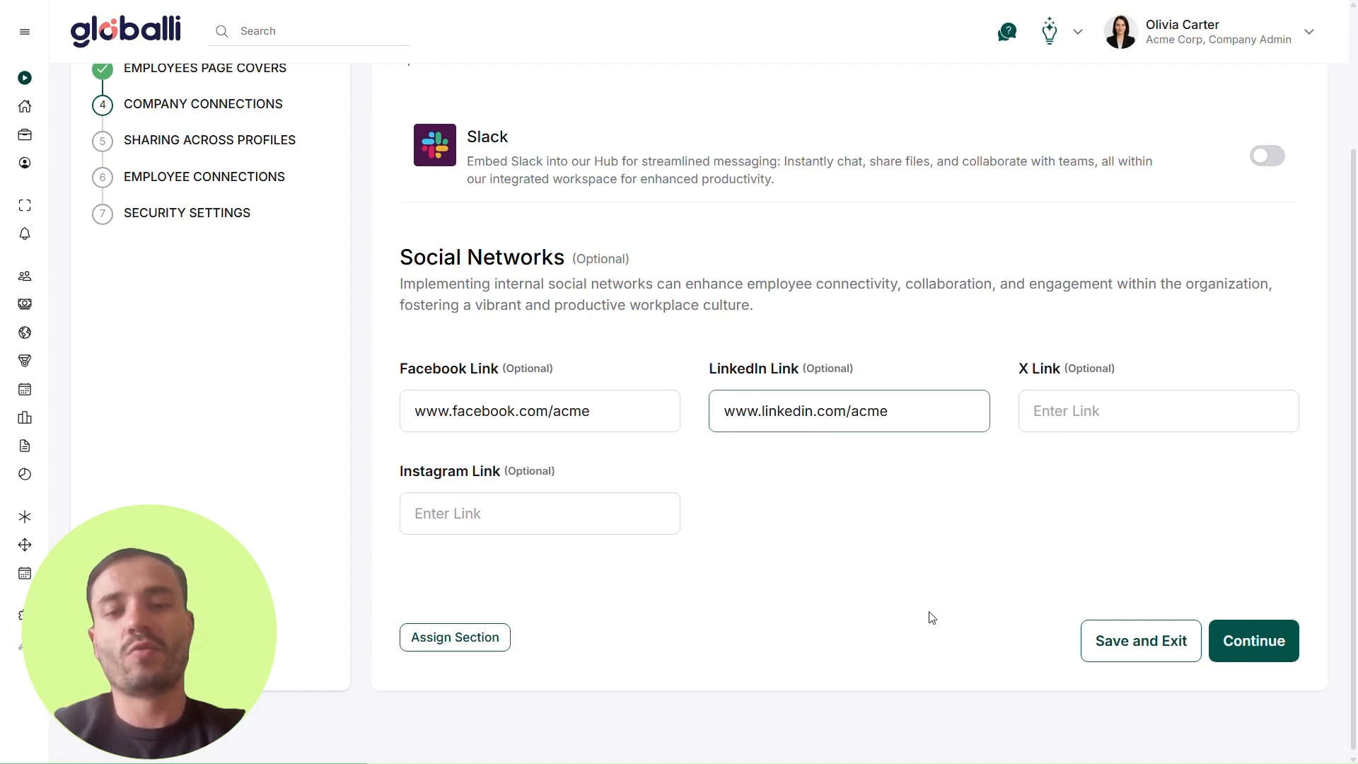
pyautogui.click(1252, 646)
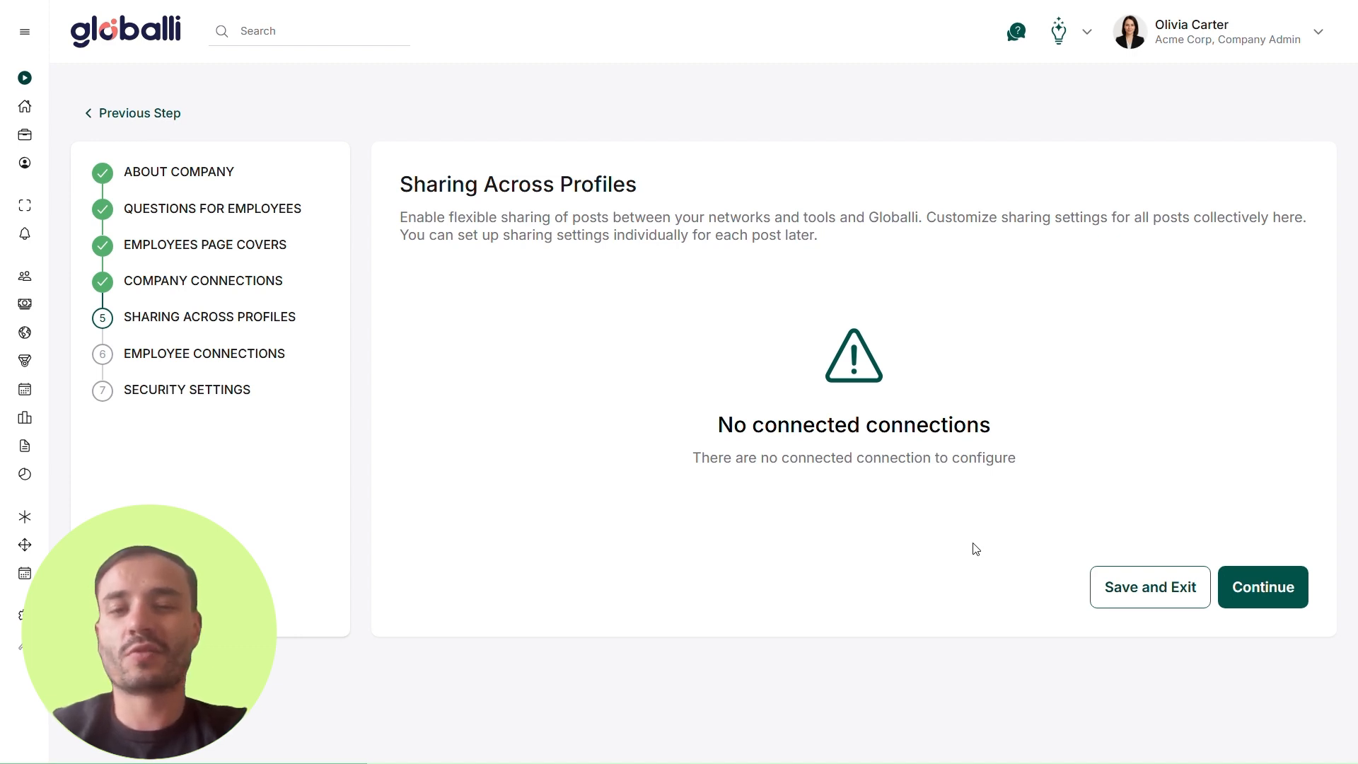
pyautogui.click(1286, 608)
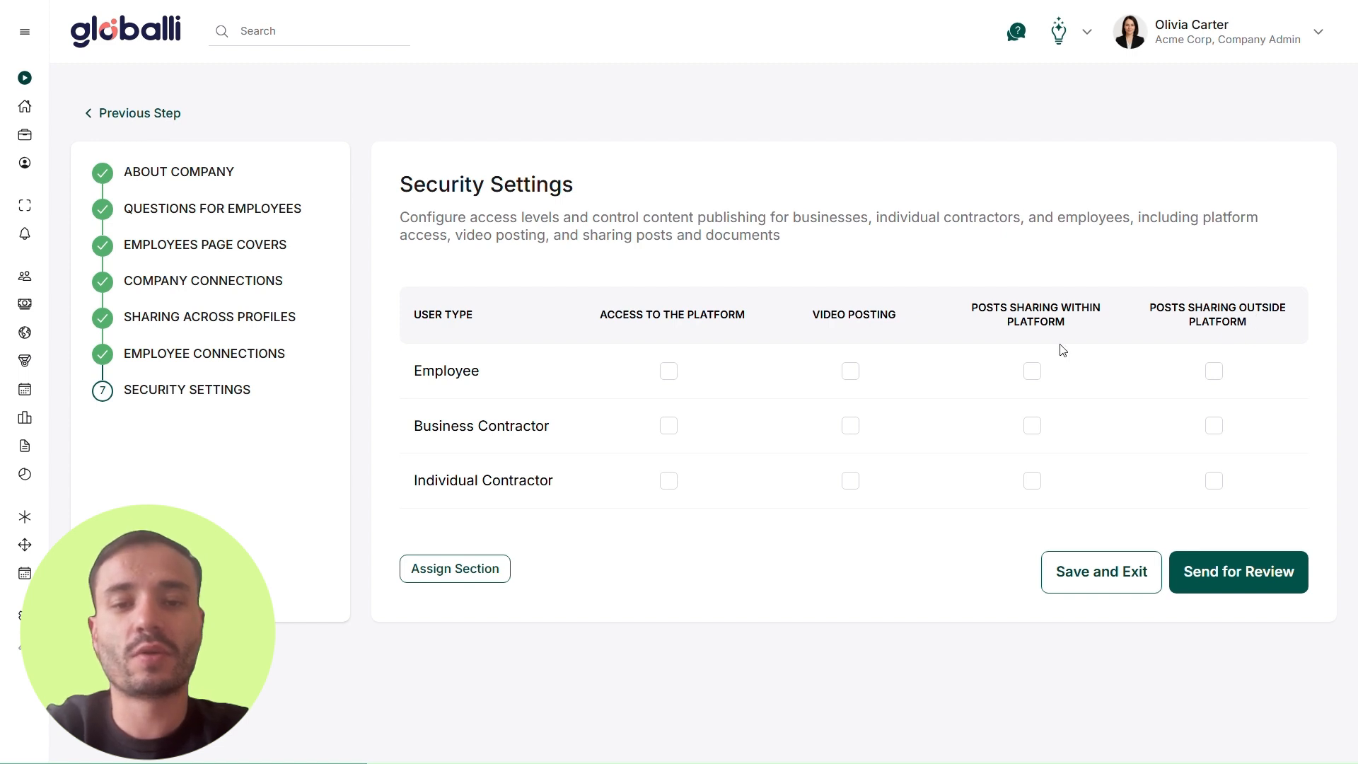
# Step: Grant platform access to employees, business contractors and individual contractors, and allow video posting for employees only
pyautogui.click(668, 372)
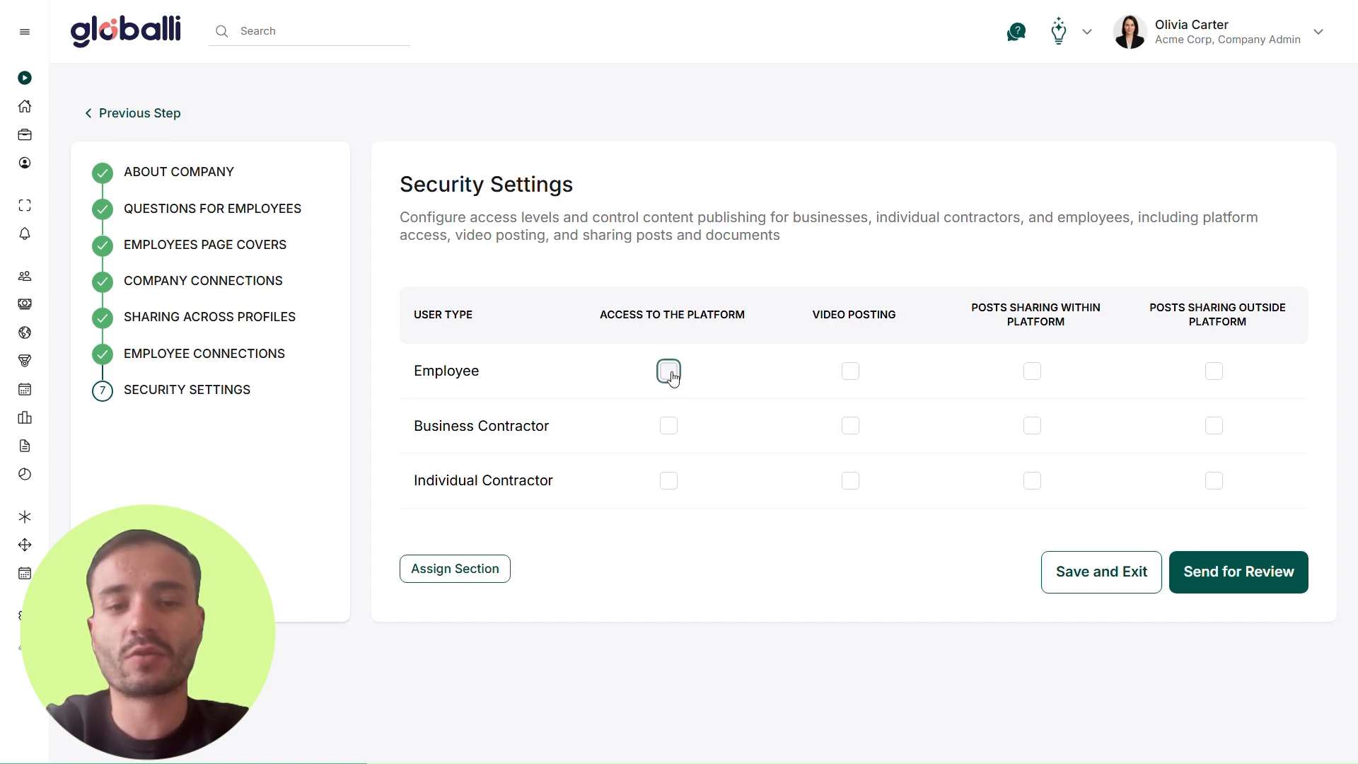
pyautogui.click(669, 426)
pyautogui.click(674, 484)
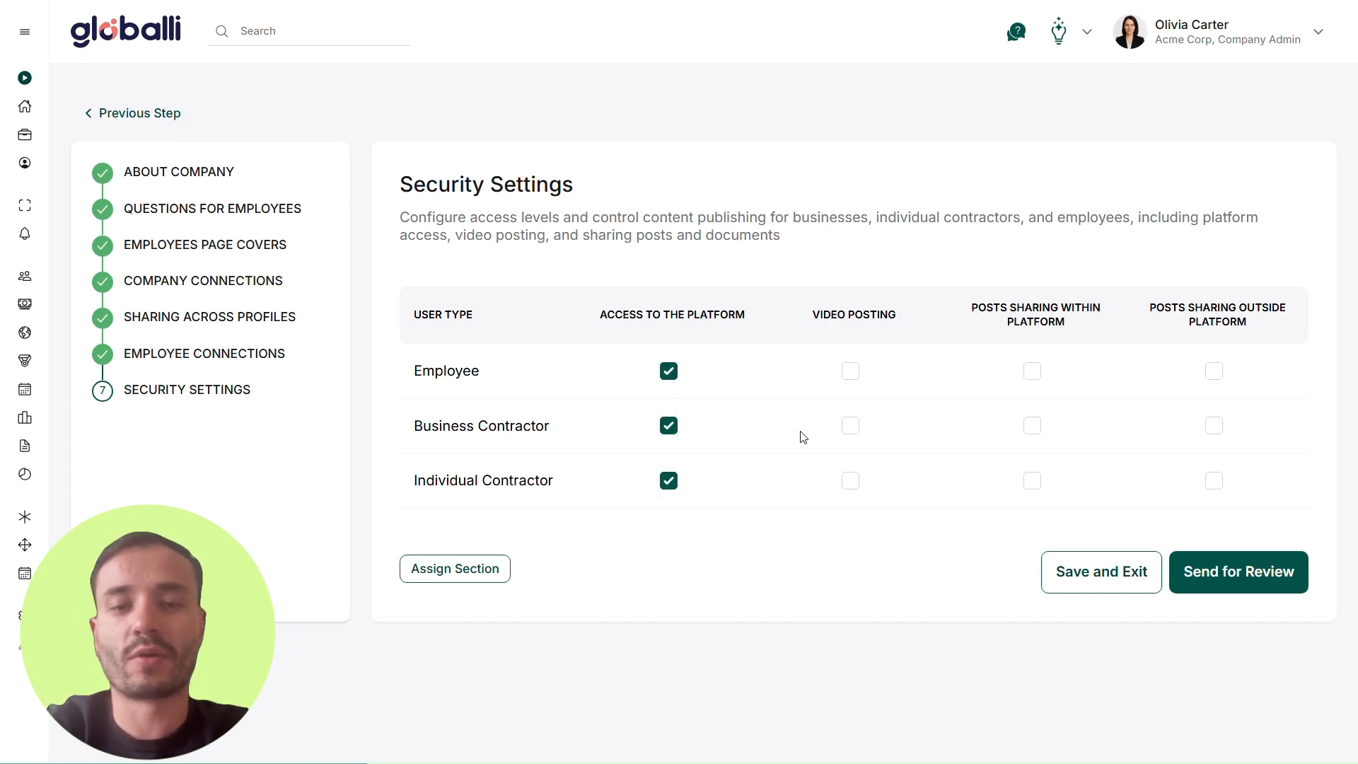
pyautogui.click(852, 375)
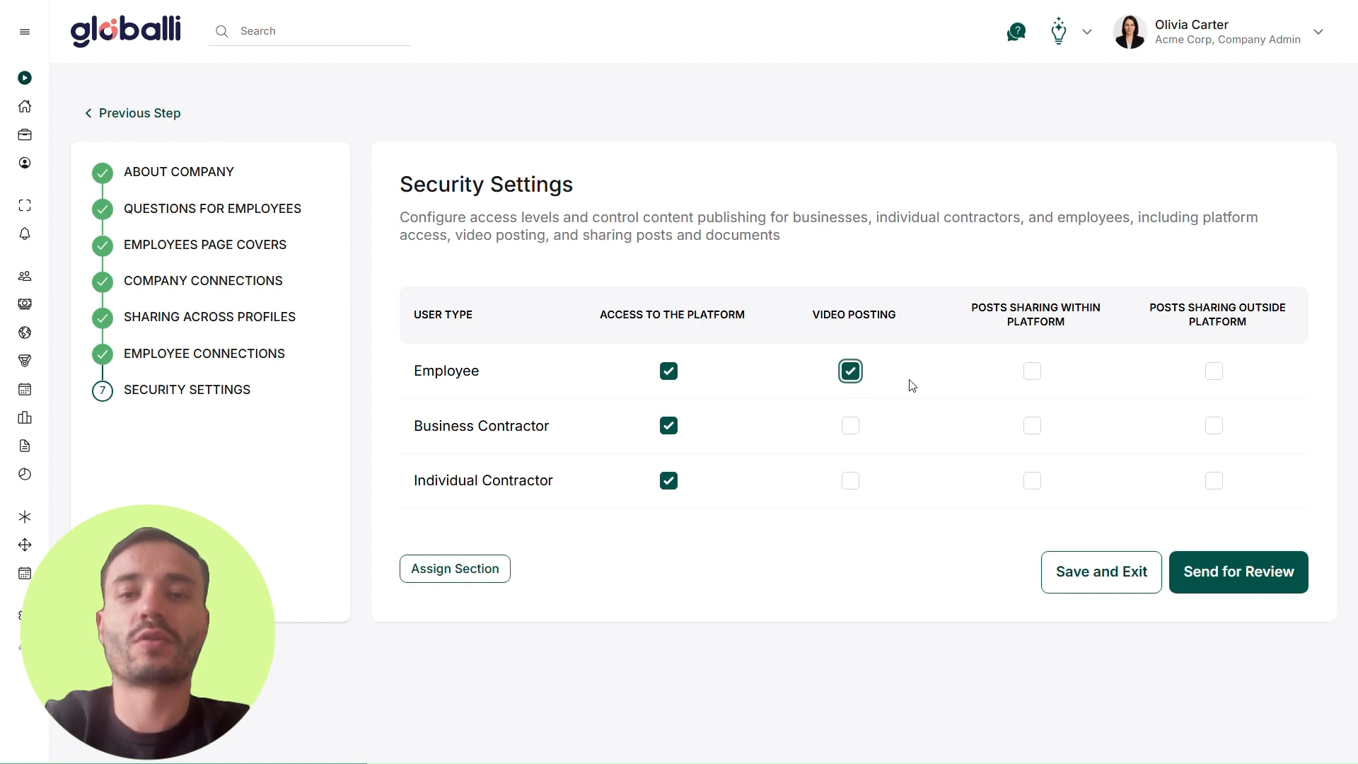
# Step: Allow posts sharing within the platform for all three user types and send the configuration for review
pyautogui.click(1033, 375)
pyautogui.click(1036, 428)
pyautogui.click(1036, 483)
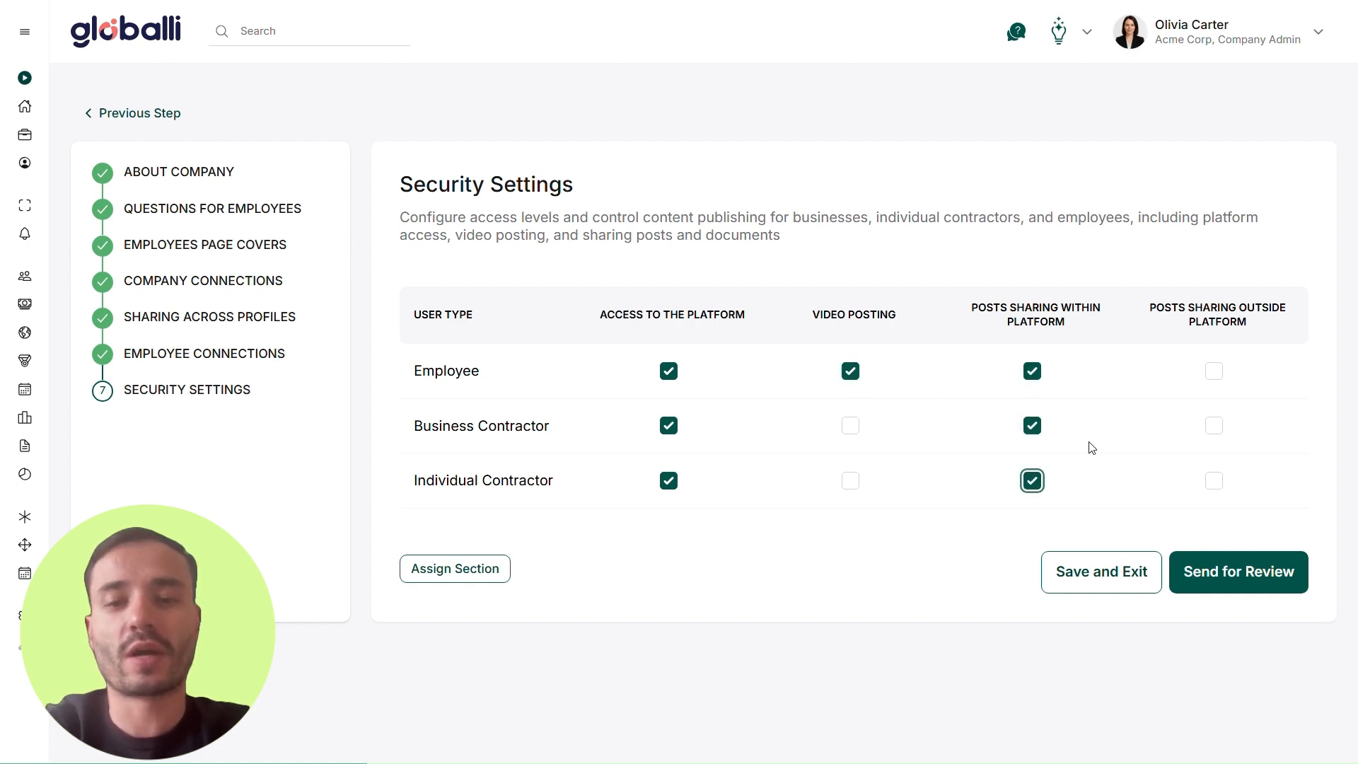
pyautogui.click(1227, 587)
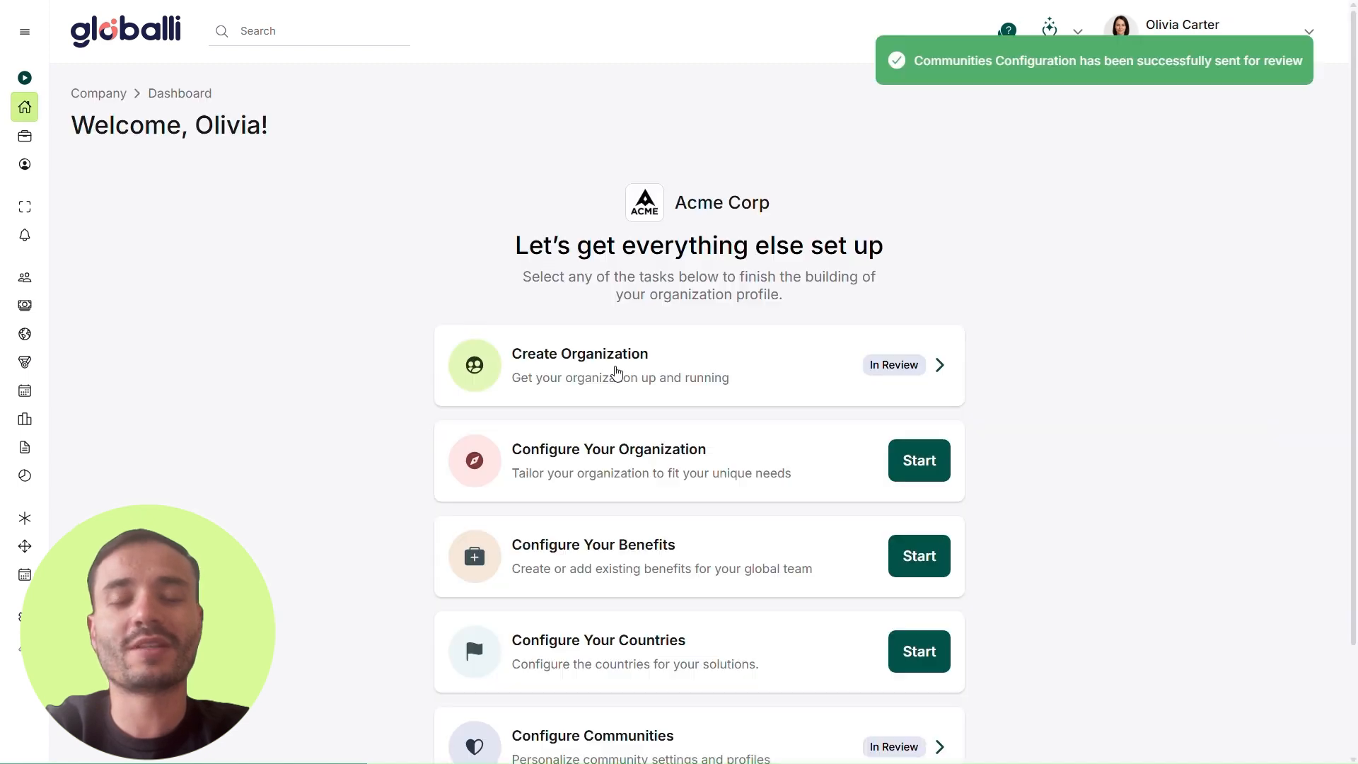